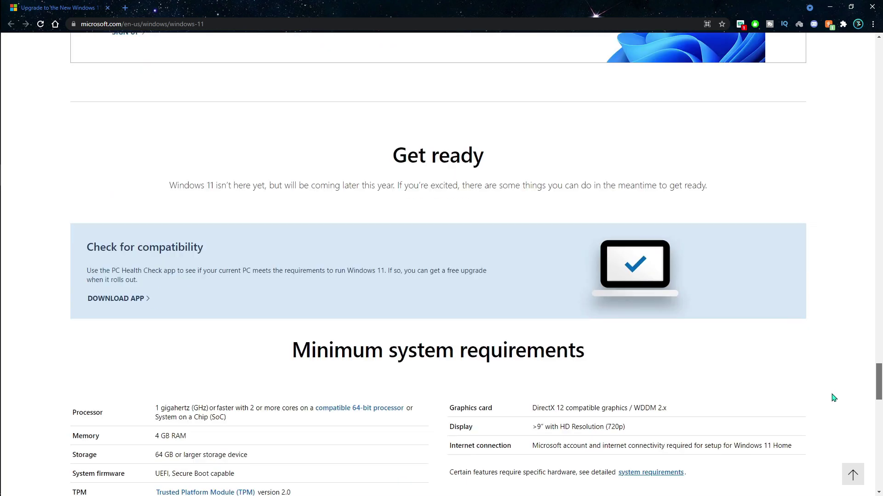
Read the Windows 11 page's Get ready notice and the section about checking compatibility.
{"action": "scroll", "coordinate": [831, 394], "scroll_direction": "up", "scroll_amount": 5}
{"action": "scroll", "coordinate": [823, 369], "scroll_direction": "down", "scroll_amount": 2}
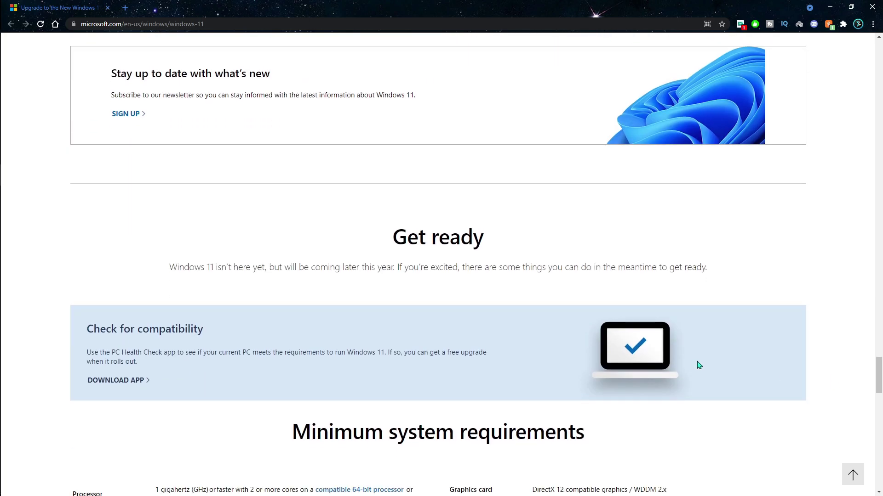
{"action": "left_click_drag", "start_coordinate": [491, 239], "coordinate": [295, 228]}
{"action": "scroll", "coordinate": [593, 239], "scroll_direction": "down", "scroll_amount": 5}
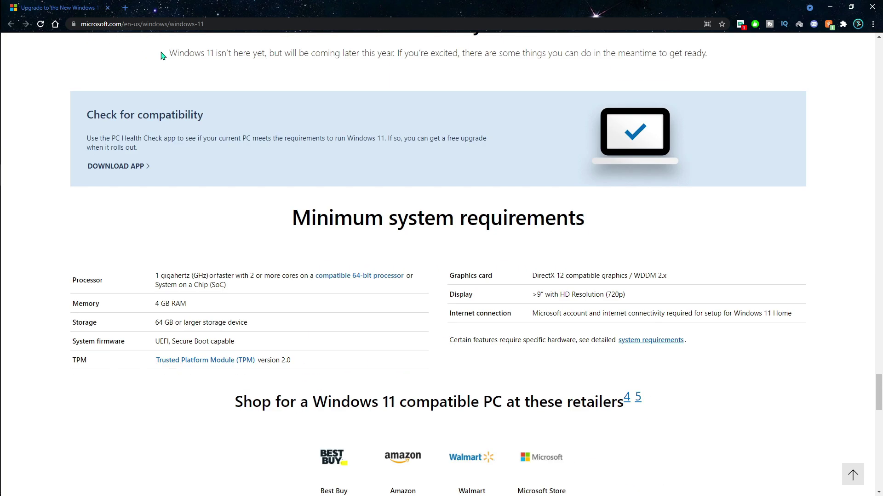
{"action": "left_click_drag", "start_coordinate": [196, 51], "coordinate": [455, 72]}
{"action": "left_click", "coordinate": [271, 54]}
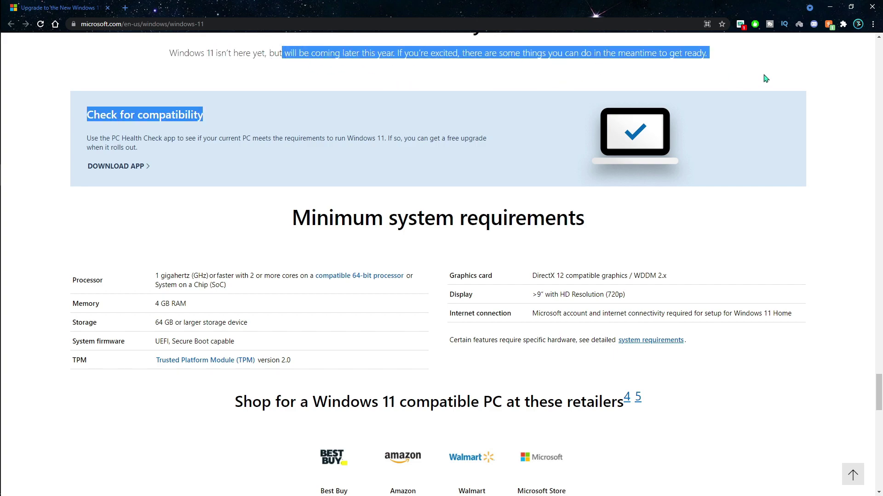
{"action": "left_click", "coordinate": [266, 55]}
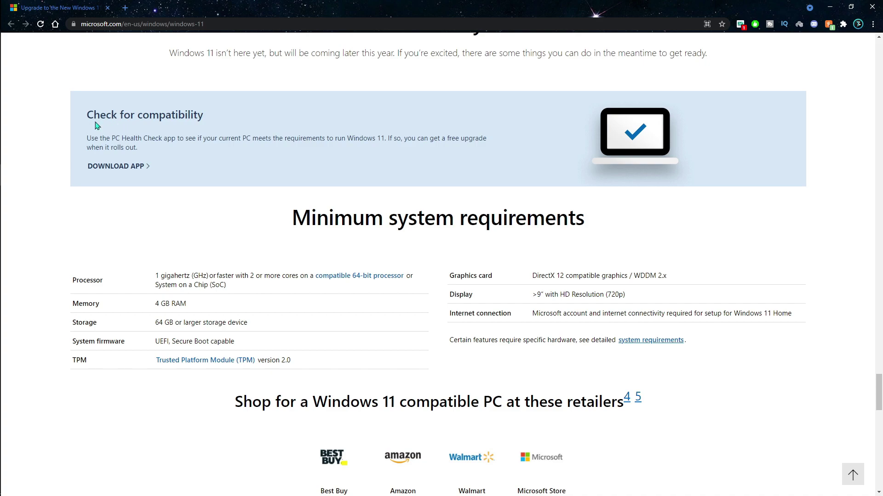
{"action": "left_click_drag", "start_coordinate": [87, 115], "coordinate": [197, 117]}
{"action": "left_click", "coordinate": [285, 131]}
Examine the minimum system requirements for Windows 11, including processor, memory, storage, graphics card and display.
{"action": "left_click_drag", "start_coordinate": [290, 217], "coordinate": [632, 212]}
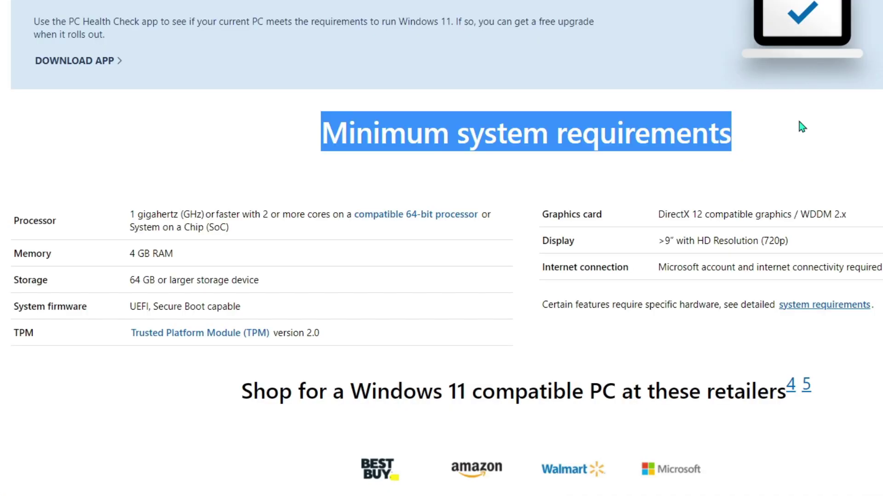
{"action": "left_click", "coordinate": [363, 145]}
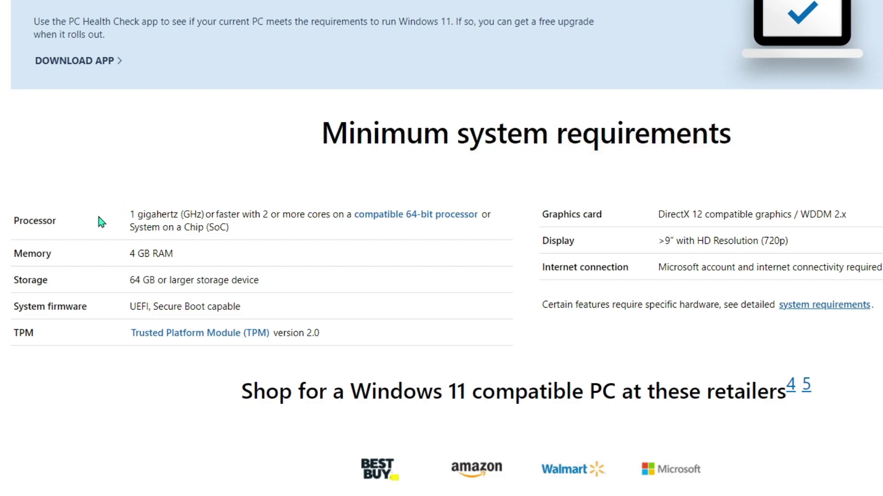
{"action": "left_click_drag", "start_coordinate": [119, 219], "coordinate": [335, 194]}
{"action": "left_click", "coordinate": [318, 232]}
{"action": "left_click", "coordinate": [358, 200]}
{"action": "left_click_drag", "start_coordinate": [235, 256], "coordinate": [55, 252]}
{"action": "left_click", "coordinate": [320, 215]}
{"action": "left_click_drag", "start_coordinate": [342, 283], "coordinate": [106, 282]}
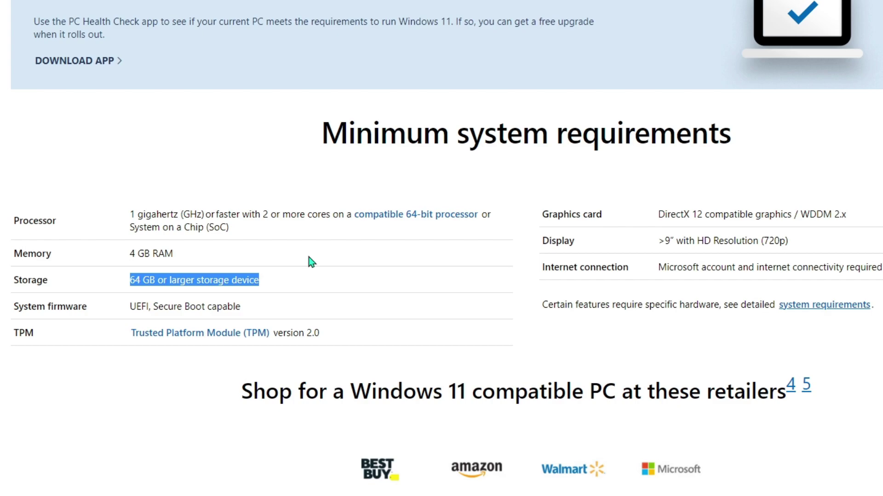
{"action": "left_click_drag", "start_coordinate": [658, 214], "coordinate": [730, 213]}
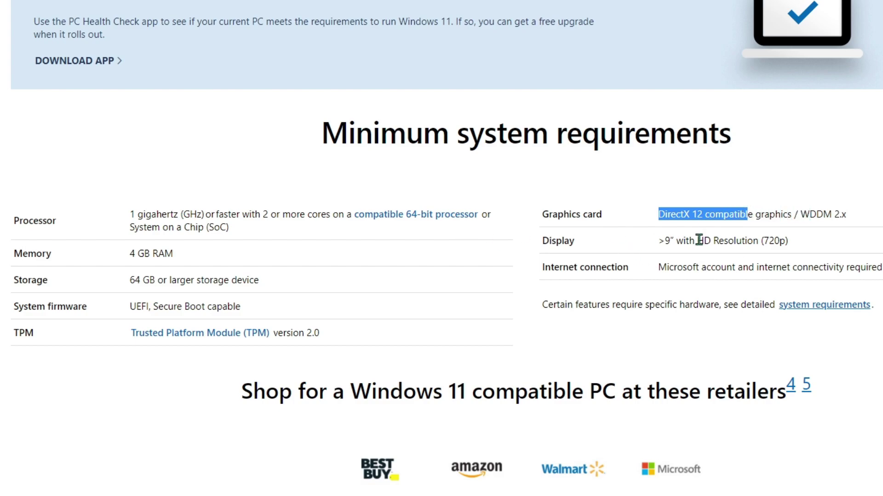
{"action": "left_click_drag", "start_coordinate": [789, 240], "coordinate": [664, 241]}
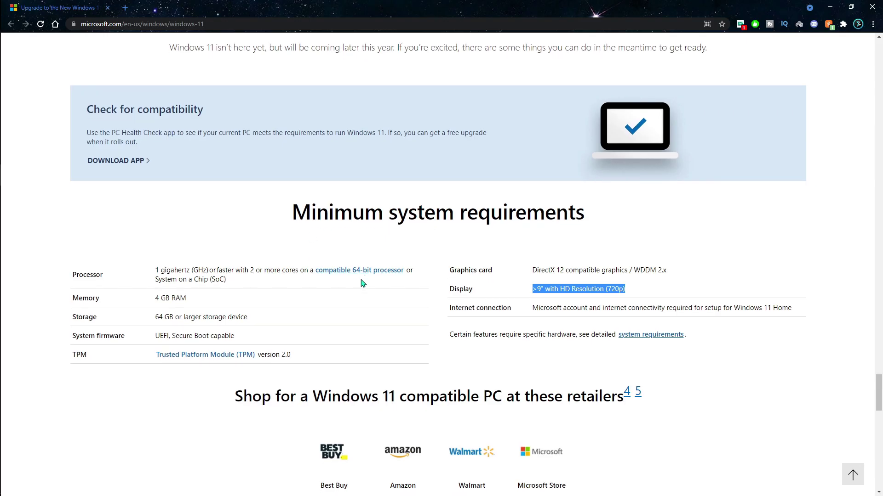
Download the PC Health Check app from the Check for compatibility section and open its installer.
{"action": "scroll", "coordinate": [418, 233], "scroll_direction": "down", "scroll_amount": 4}
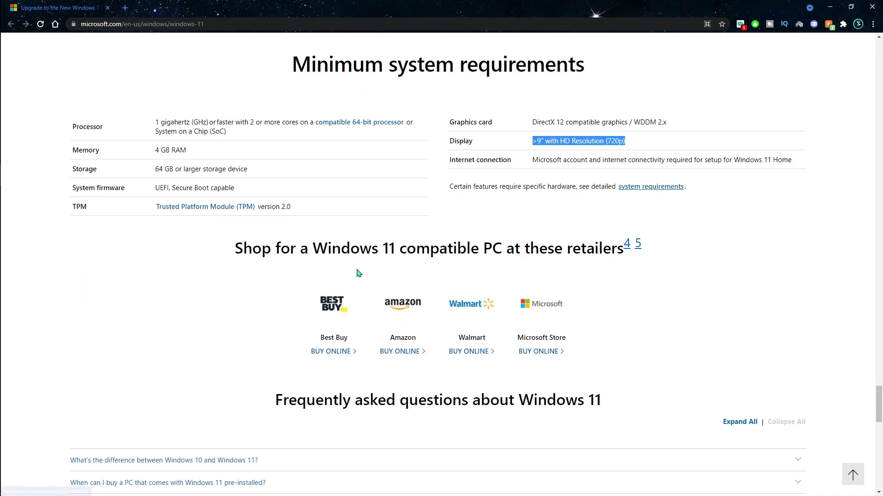
{"action": "scroll", "coordinate": [412, 225], "scroll_direction": "up", "scroll_amount": 5}
{"action": "scroll", "coordinate": [369, 292], "scroll_direction": "up", "scroll_amount": 1}
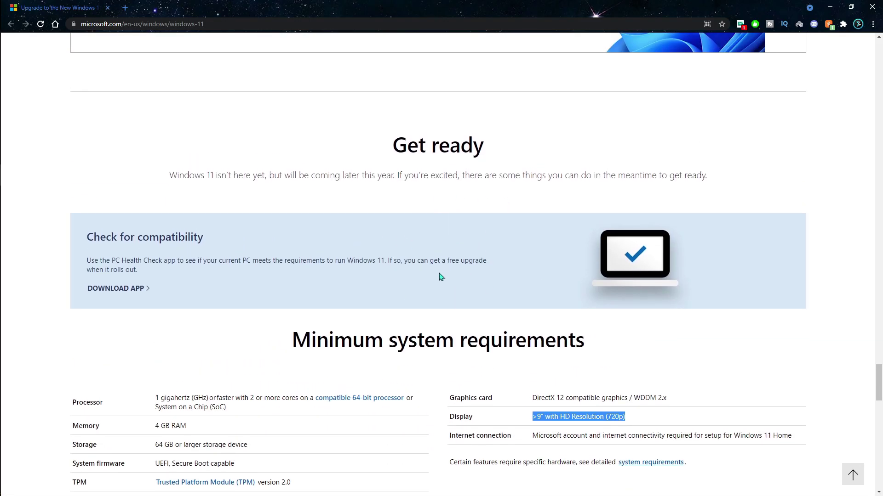
{"action": "left_click_drag", "start_coordinate": [240, 235], "coordinate": [109, 233]}
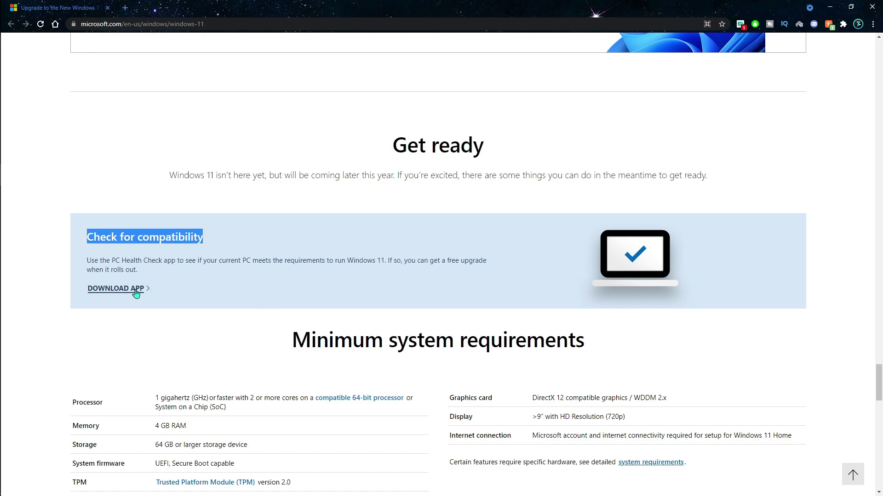
{"action": "left_click", "coordinate": [138, 288]}
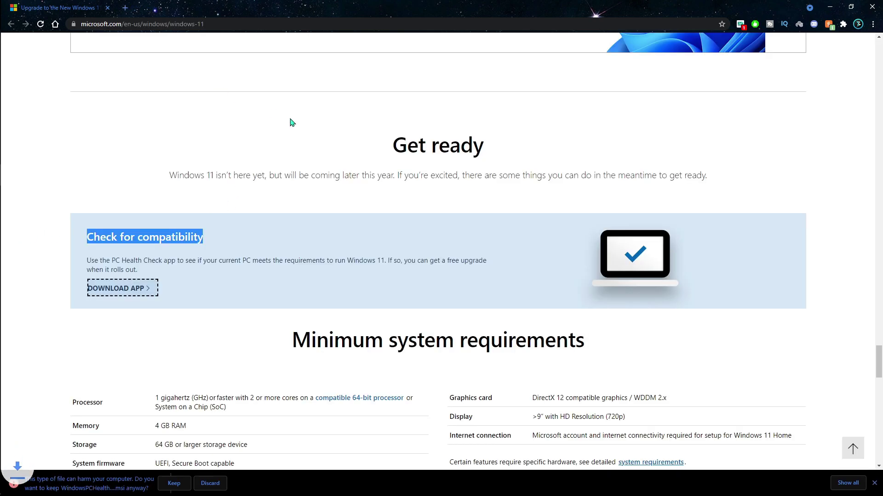
{"action": "left_click", "coordinate": [50, 483]}
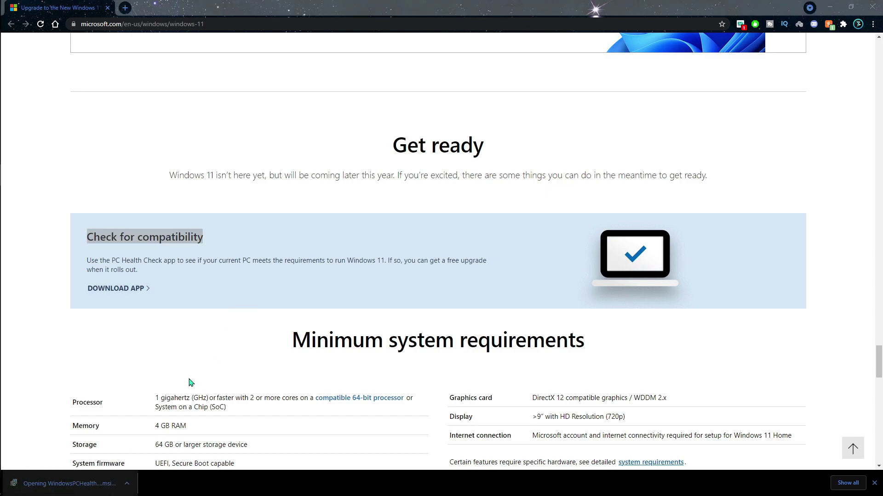
Accept the license terms, install Windows PC Health Check and finish the setup with the app set to open.
{"action": "left_click", "coordinate": [442, 303]}
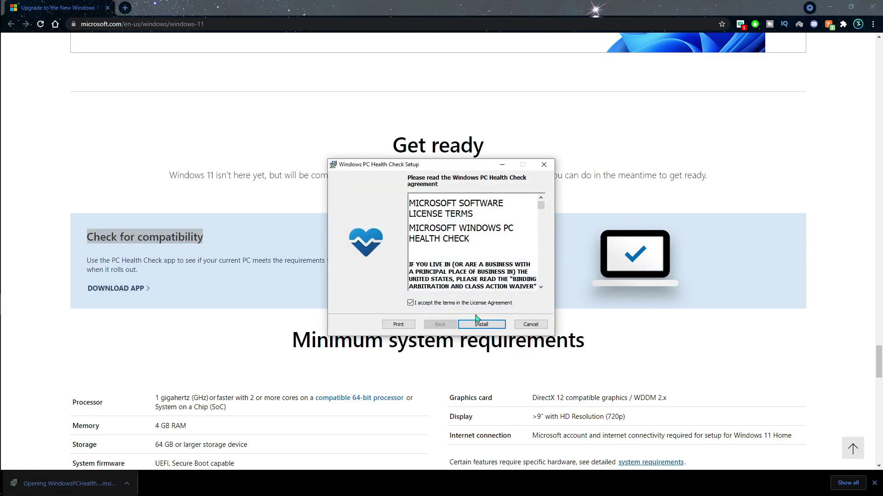
{"action": "left_click", "coordinate": [481, 324]}
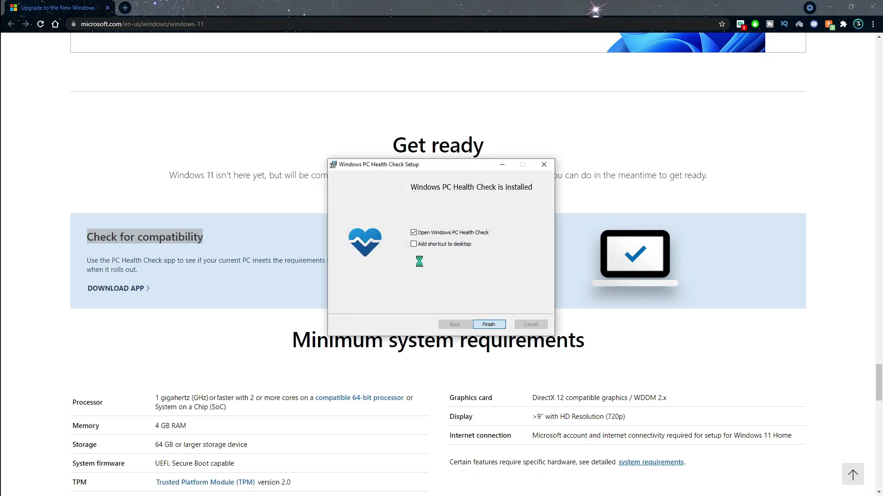
{"action": "key", "text": "Return"}
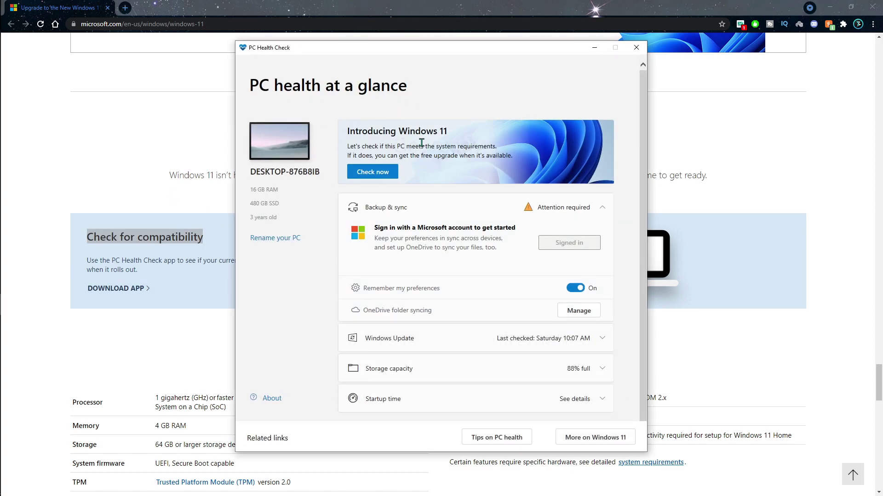
Run the Windows 11 compatibility check on this PC, read and dismiss the result, and look at the PC's listed specifications.
{"action": "left_click", "coordinate": [373, 175]}
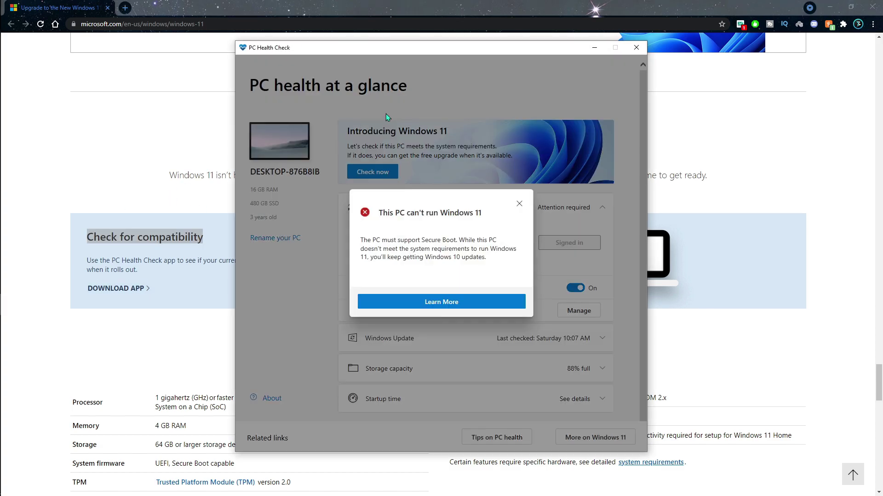
{"action": "left_click_drag", "start_coordinate": [358, 212], "coordinate": [476, 211]}
{"action": "left_click", "coordinate": [466, 250]}
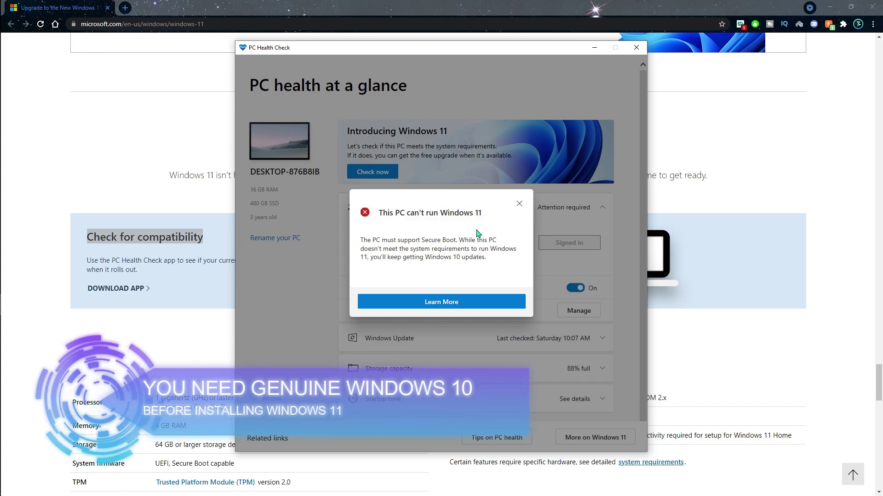
{"action": "left_click", "coordinate": [519, 203]}
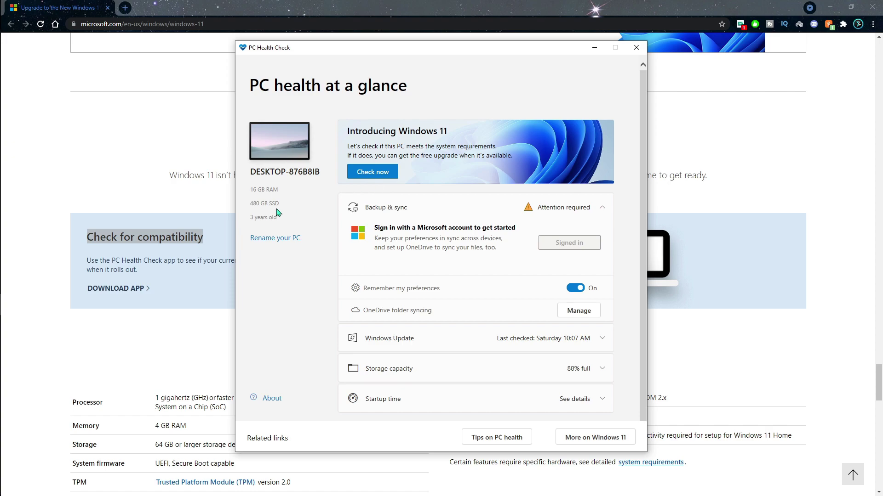
{"action": "left_click_drag", "start_coordinate": [290, 196], "coordinate": [253, 209]}
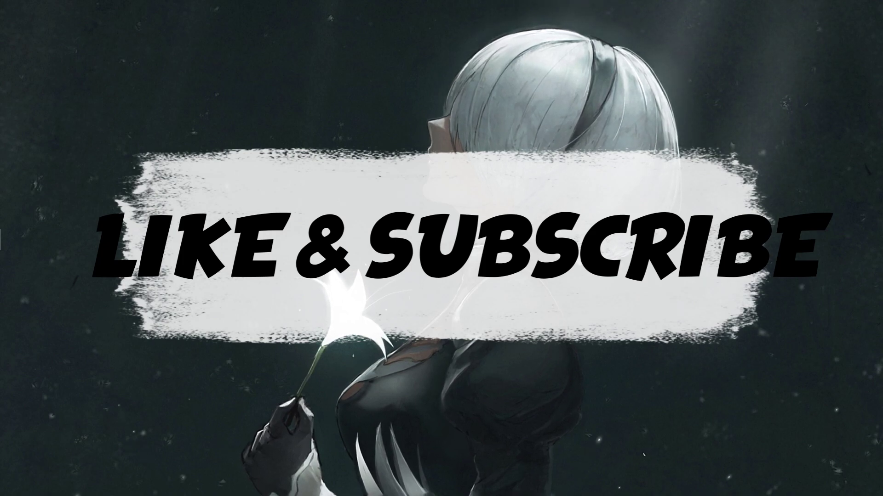
Switch to the VirtualBox downloads page in the browser and download the VirtualBox 6.1.22 package for Windows hosts.
{"action": "key", "text": "alt+Tab"}
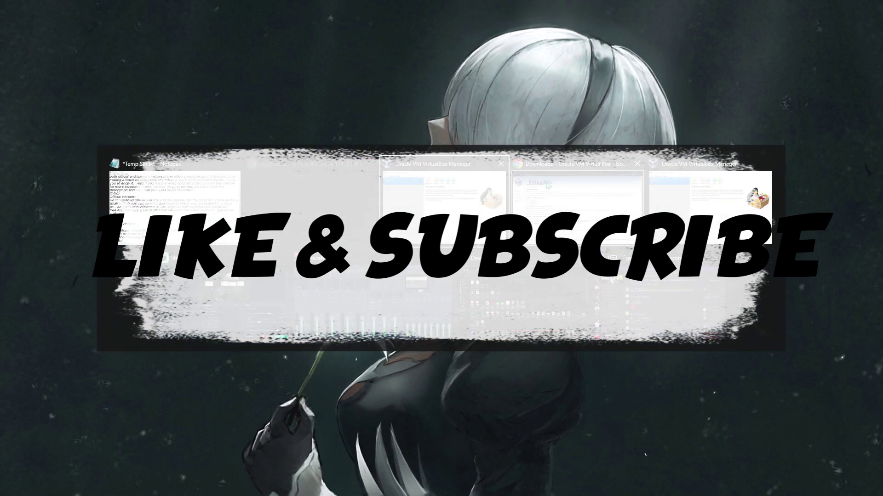
{"action": "left_click", "coordinate": [532, 184]}
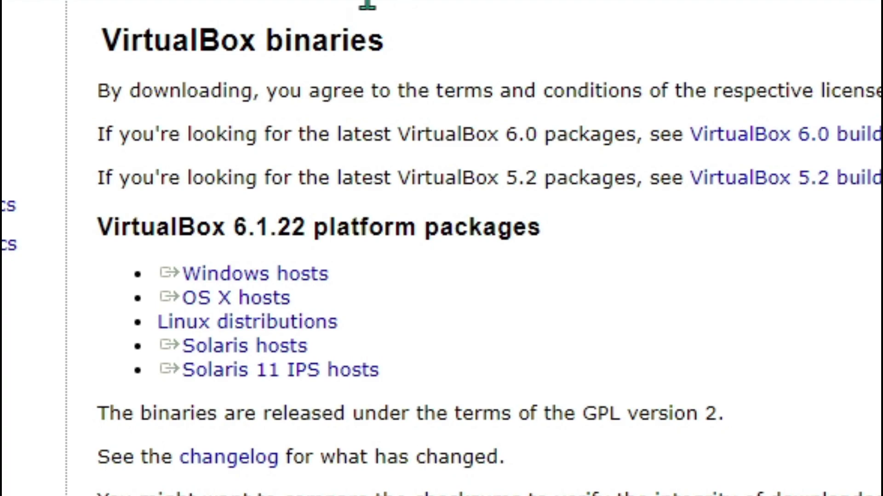
{"action": "left_click", "coordinate": [243, 276]}
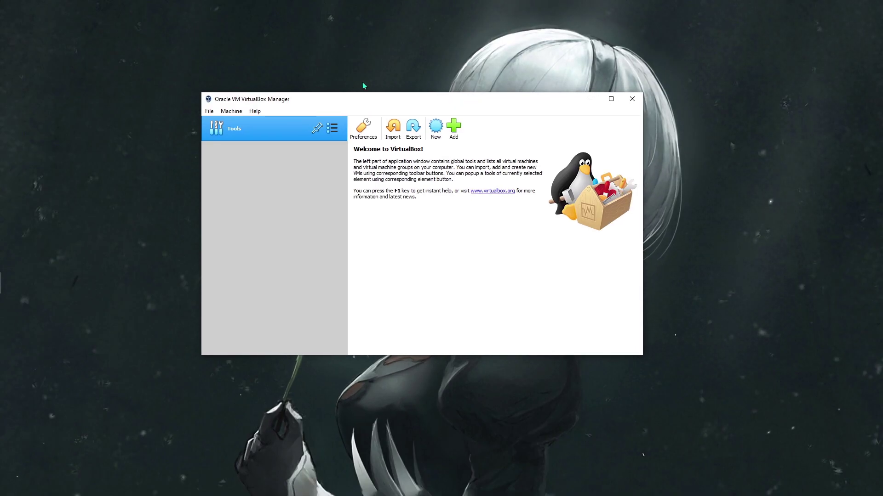
In VirtualBox Manager, set up a new Windows 7 (64-bit) virtual machine named "Barefox Windows 11" with 6205 MB of memory.
{"action": "left_click_drag", "start_coordinate": [287, 96], "coordinate": [249, 102]}
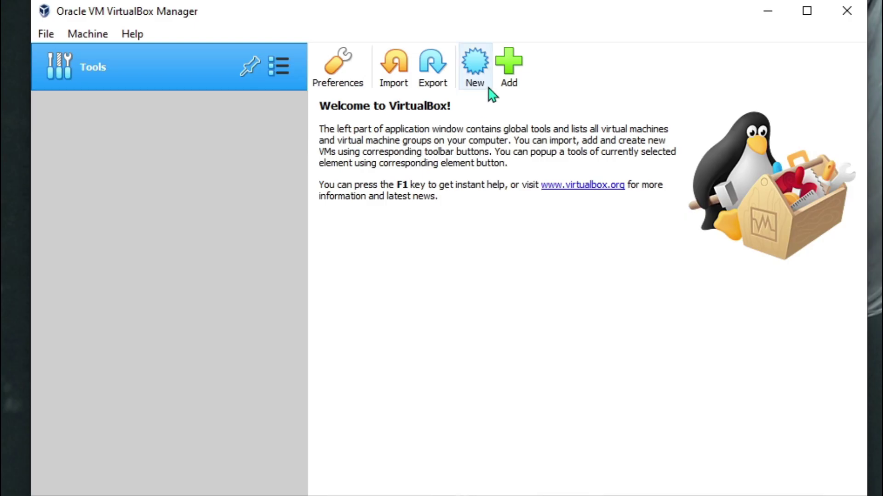
{"action": "left_click", "coordinate": [479, 78]}
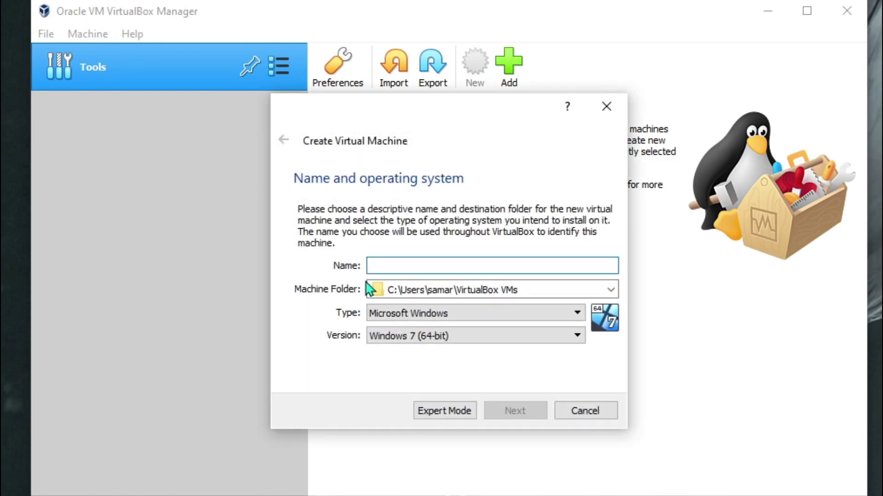
{"action": "type", "text": "Bre"}
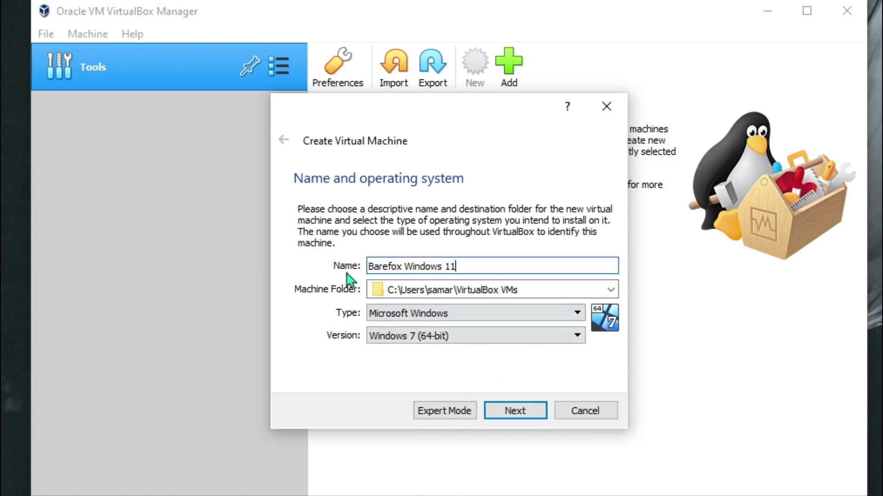
{"action": "left_click", "coordinate": [526, 409]}
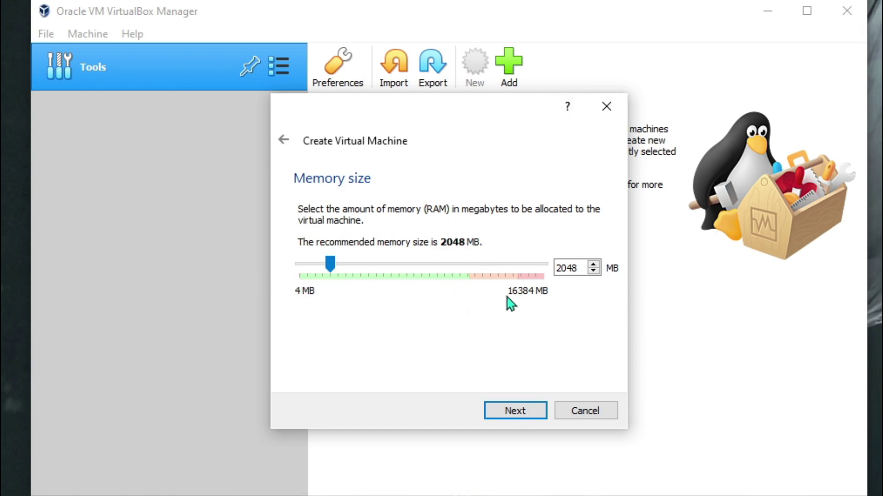
{"action": "left_click_drag", "start_coordinate": [329, 264], "coordinate": [394, 308]}
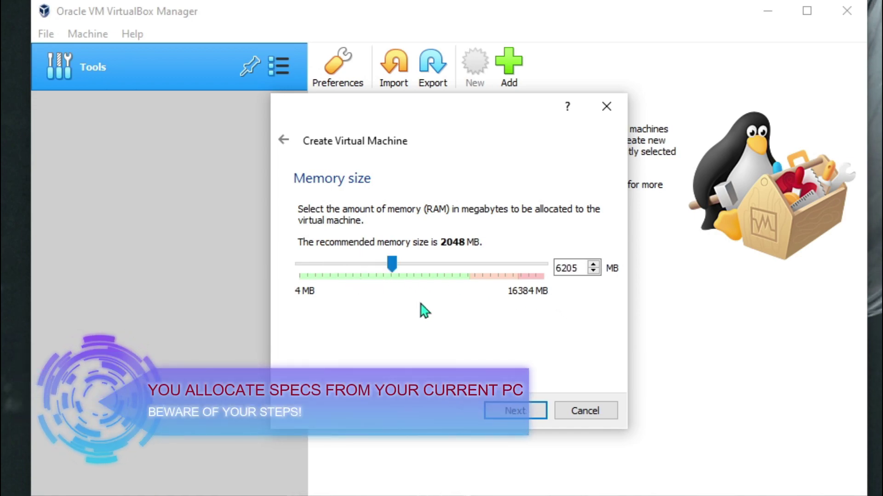
{"action": "left_click", "coordinate": [516, 416]}
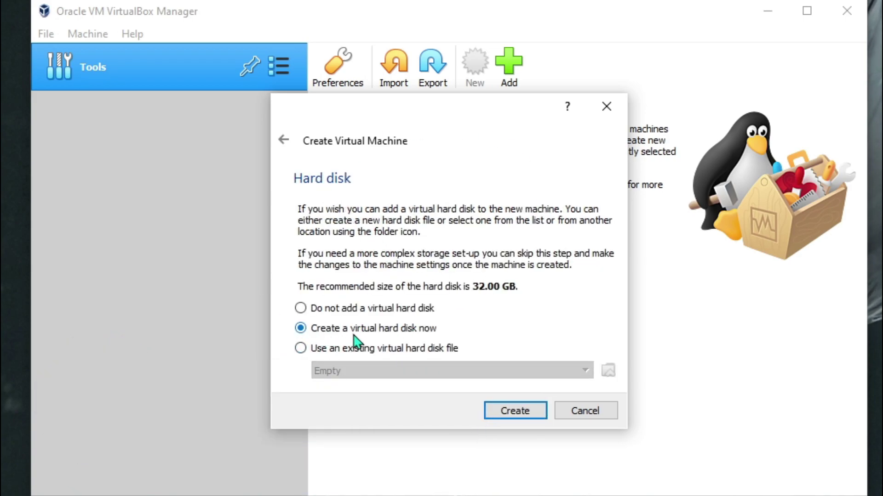
Create a dynamically allocated VDI virtual hard disk of 32.00 GB for the new machine.
{"action": "left_click", "coordinate": [515, 411]}
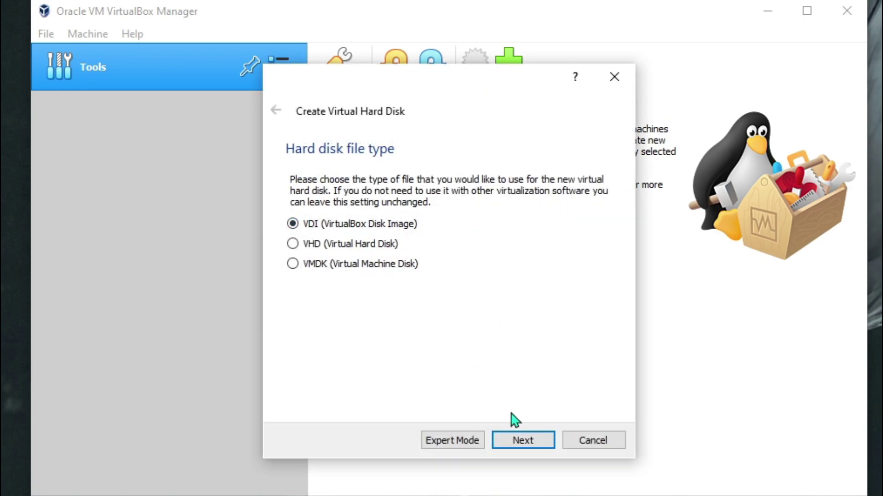
{"action": "left_click", "coordinate": [527, 443]}
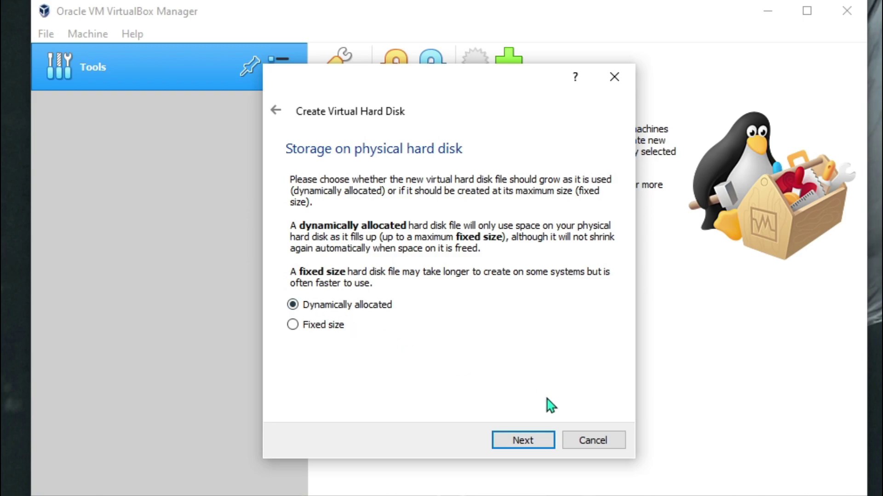
{"action": "left_click", "coordinate": [531, 448]}
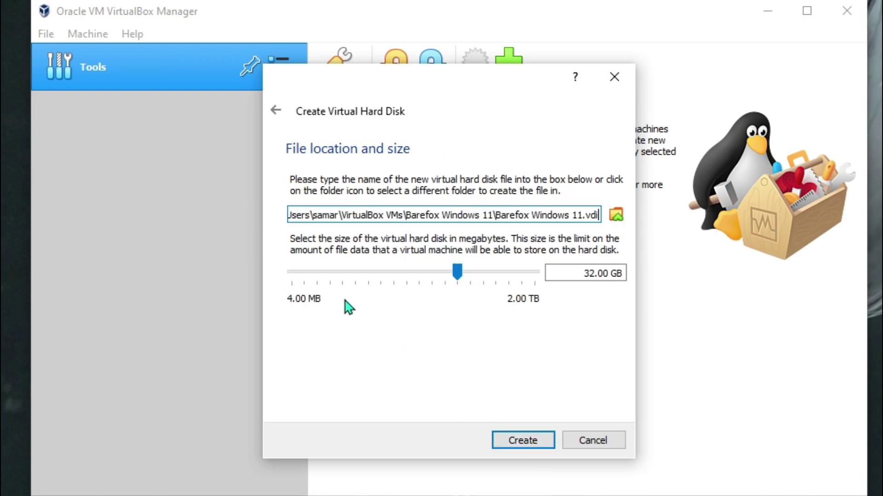
{"action": "left_click_drag", "start_coordinate": [602, 275], "coordinate": [583, 275]}
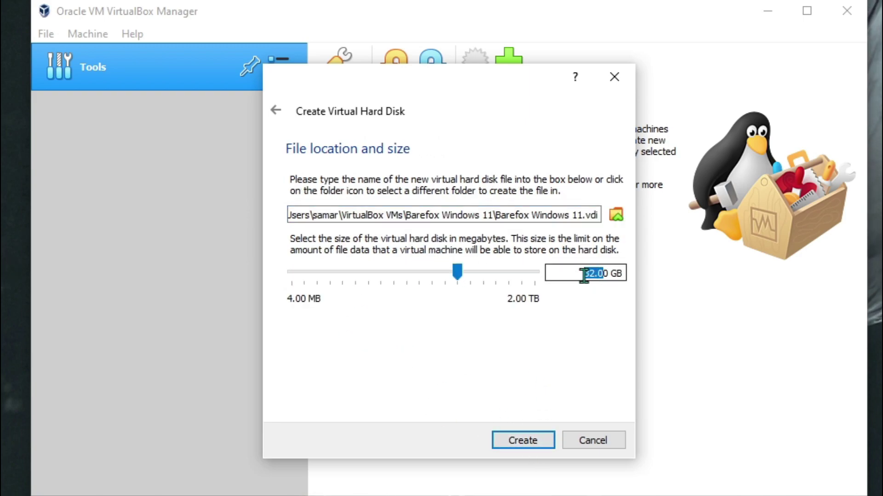
{"action": "left_click", "coordinate": [533, 447]}
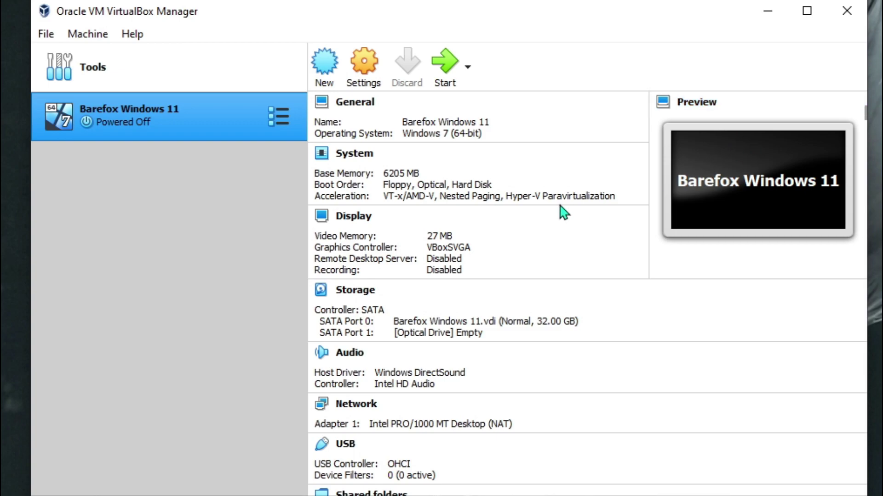
Set both the shared clipboard and Drag'n'Drop of the Barefox Windows 11 machine to Bidirectional and save the settings.
{"action": "scroll", "coordinate": [444, 226], "scroll_direction": "down", "scroll_amount": 2}
{"action": "scroll", "coordinate": [386, 223], "scroll_direction": "up", "scroll_amount": 2}
{"action": "left_click", "coordinate": [370, 83]}
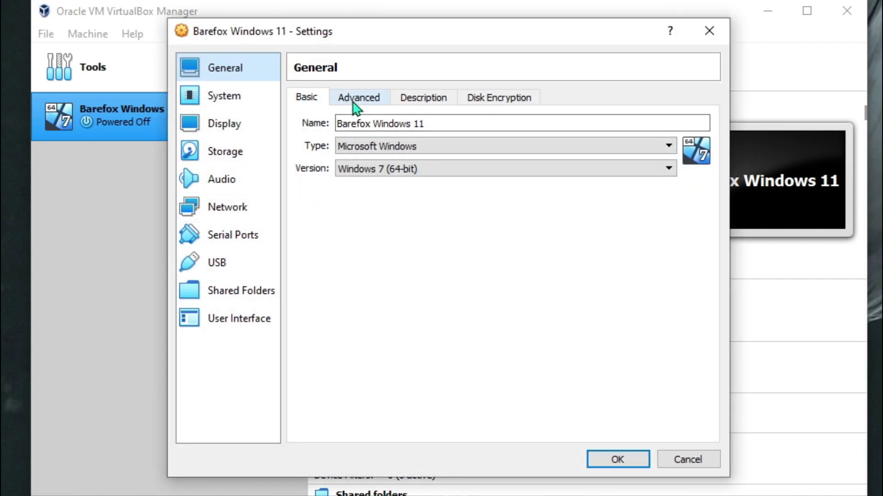
{"action": "left_click", "coordinate": [368, 104]}
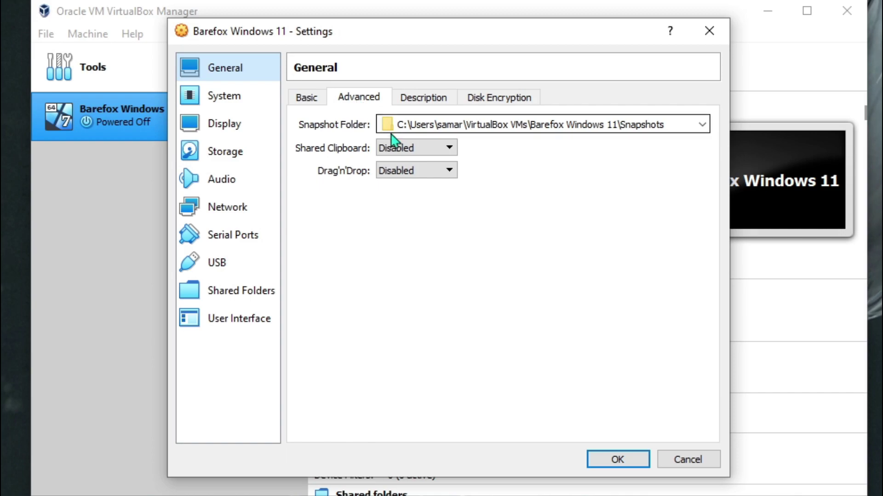
{"action": "left_click", "coordinate": [410, 148]}
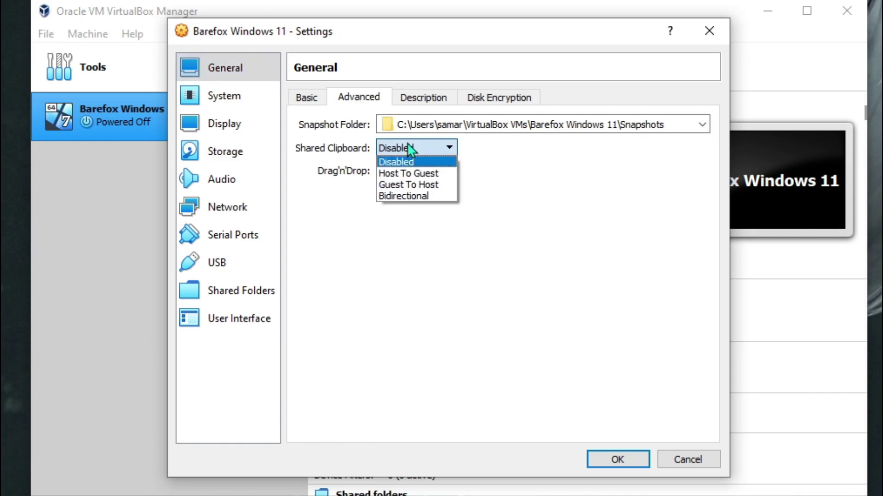
{"action": "left_click", "coordinate": [412, 197]}
{"action": "left_click", "coordinate": [414, 170]}
{"action": "left_click", "coordinate": [420, 219]}
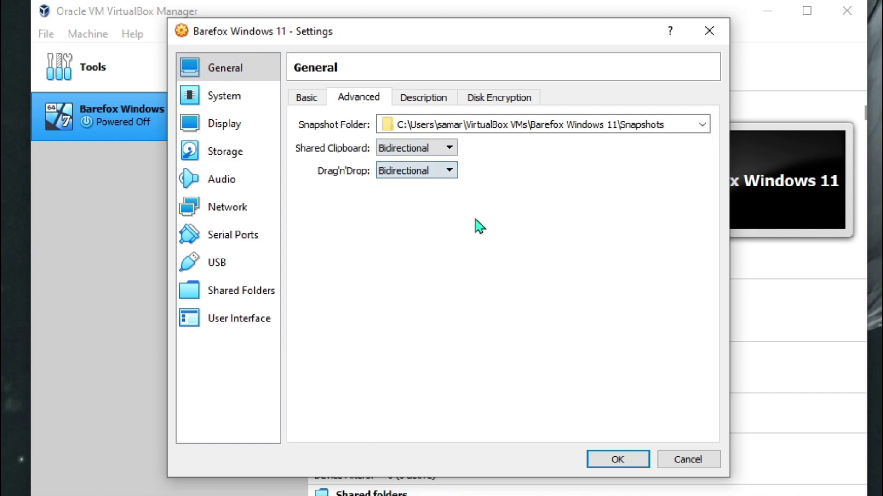
{"action": "left_click", "coordinate": [614, 460]}
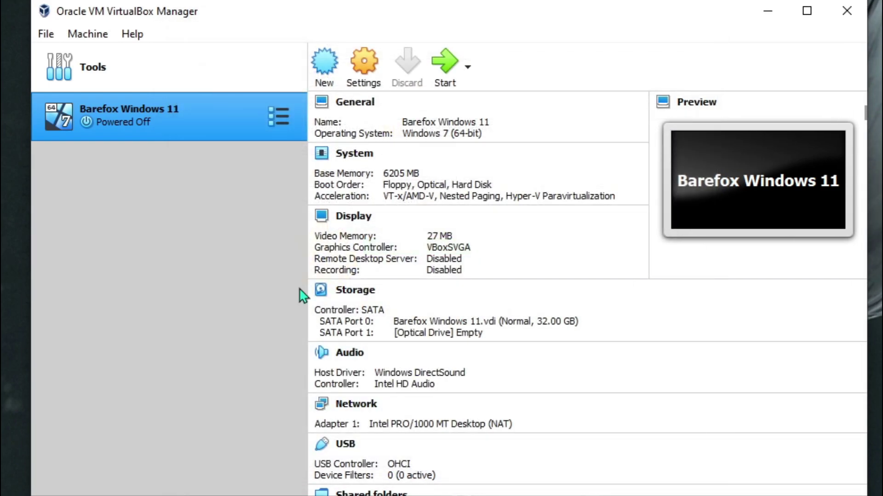
Assign 4 processors to the Barefox Windows 11 machine and save the settings.
{"action": "left_click", "coordinate": [363, 66]}
{"action": "left_click", "coordinate": [414, 100]}
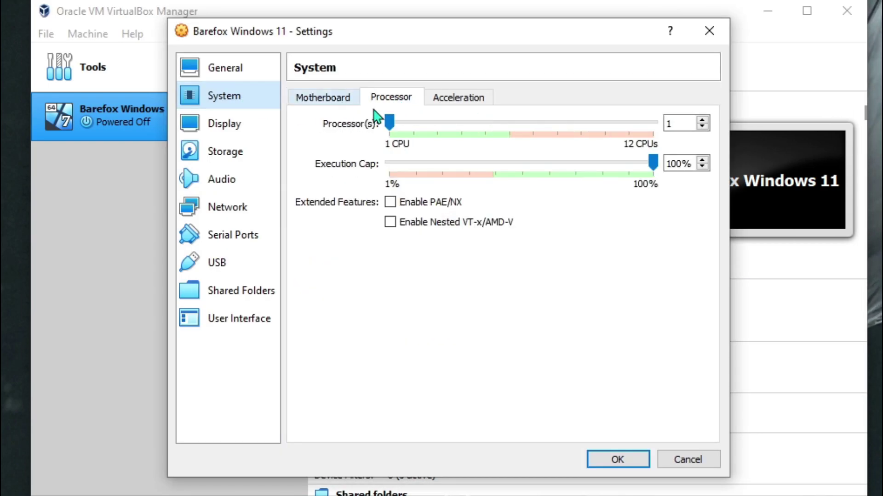
{"action": "left_click_drag", "start_coordinate": [398, 129], "coordinate": [473, 147]}
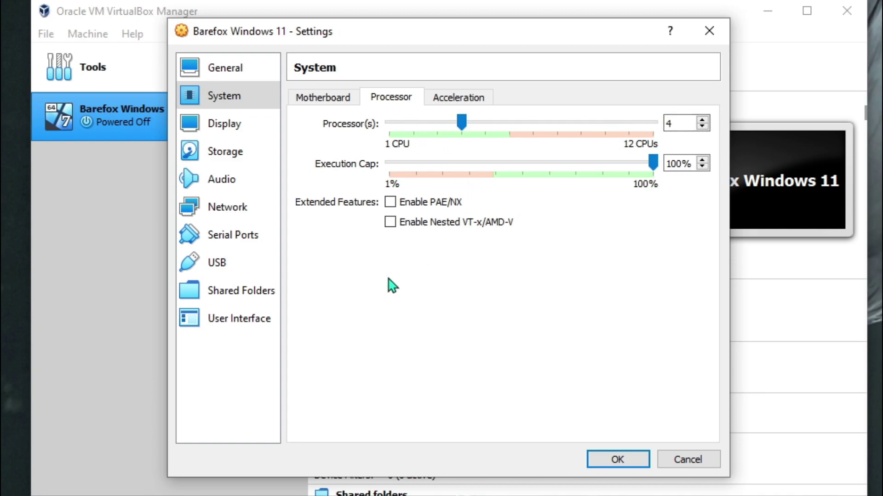
{"action": "left_click", "coordinate": [618, 459]}
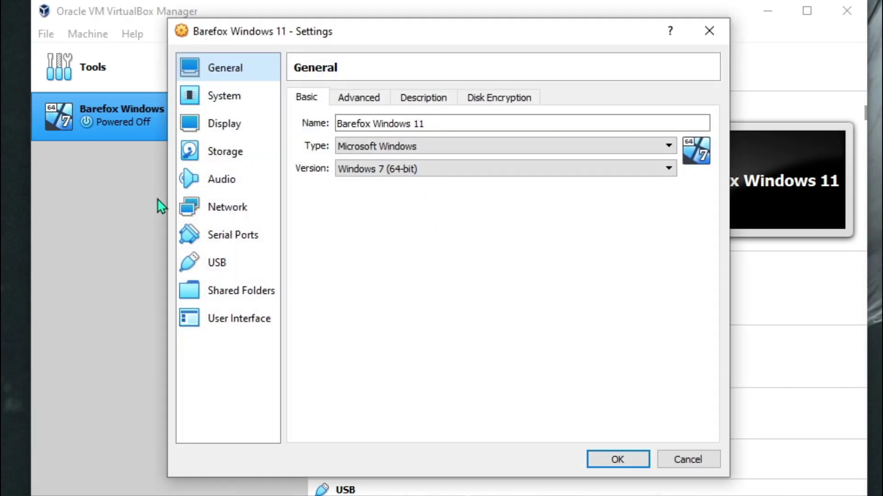
Set the virtual machine's video memory to 75 MB and save the display settings.
{"action": "left_click", "coordinate": [229, 127]}
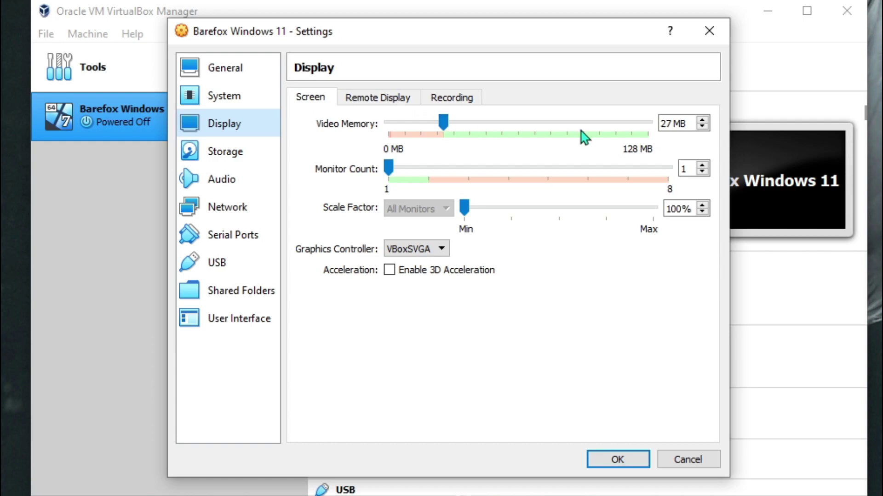
{"action": "left_click_drag", "start_coordinate": [450, 127], "coordinate": [545, 169]}
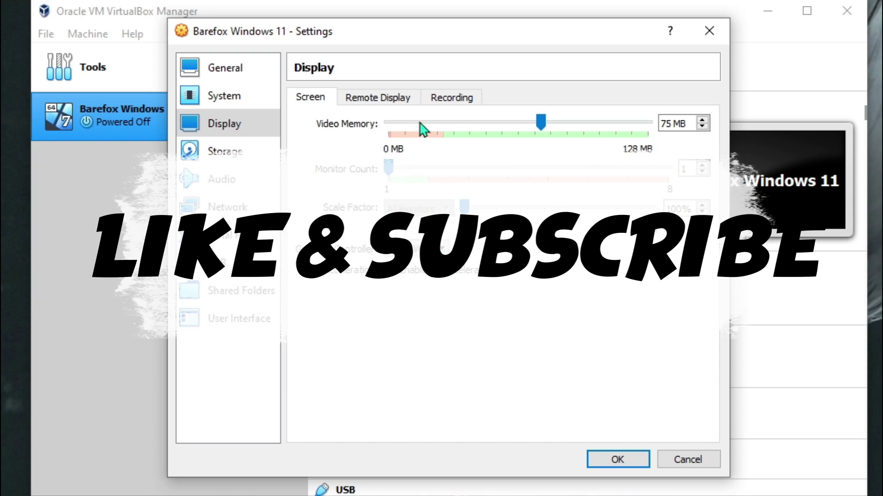
{"action": "left_click", "coordinate": [619, 462]}
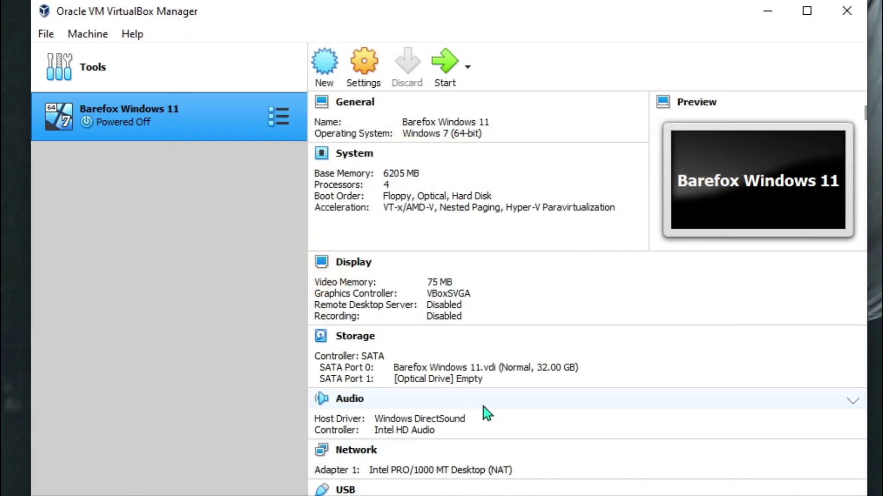
Load the Windows 11 ISO (21996.1.210529-1541) from Downloads into the machine's empty optical drive and save the storage settings.
{"action": "left_click", "coordinate": [364, 64]}
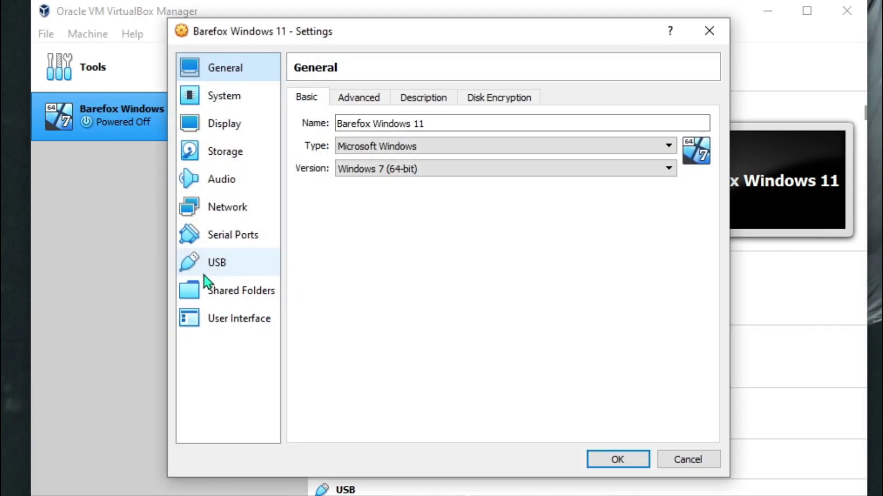
{"action": "left_click", "coordinate": [234, 156]}
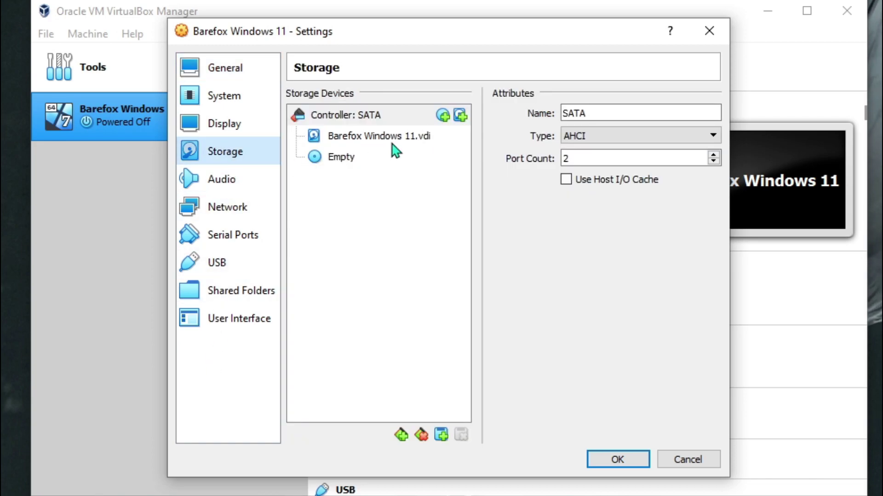
{"action": "left_click", "coordinate": [405, 138]}
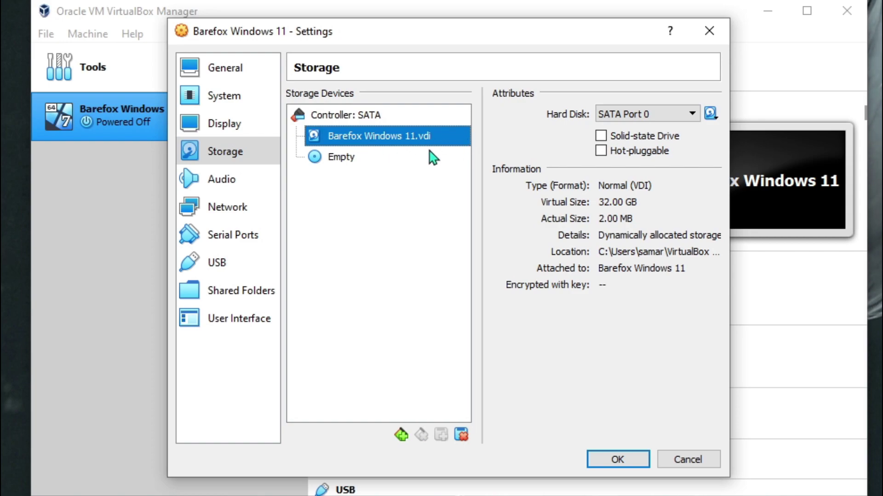
{"action": "left_click", "coordinate": [349, 158]}
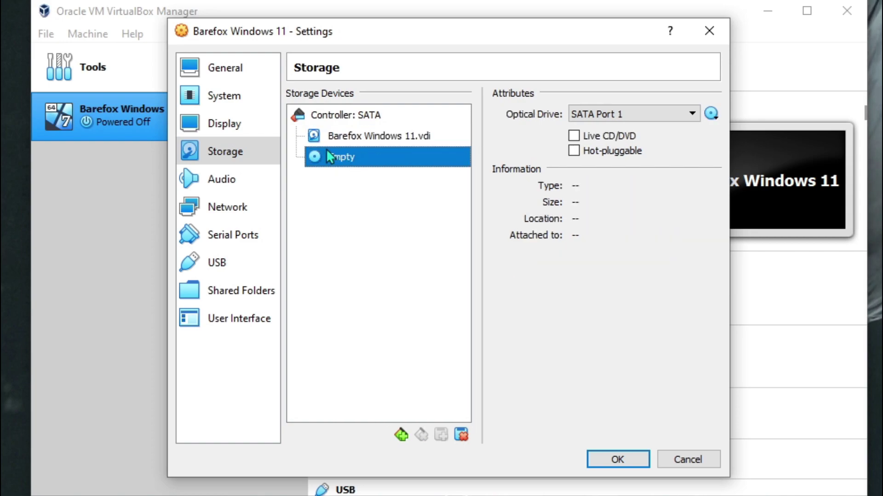
{"action": "left_click", "coordinate": [712, 114]}
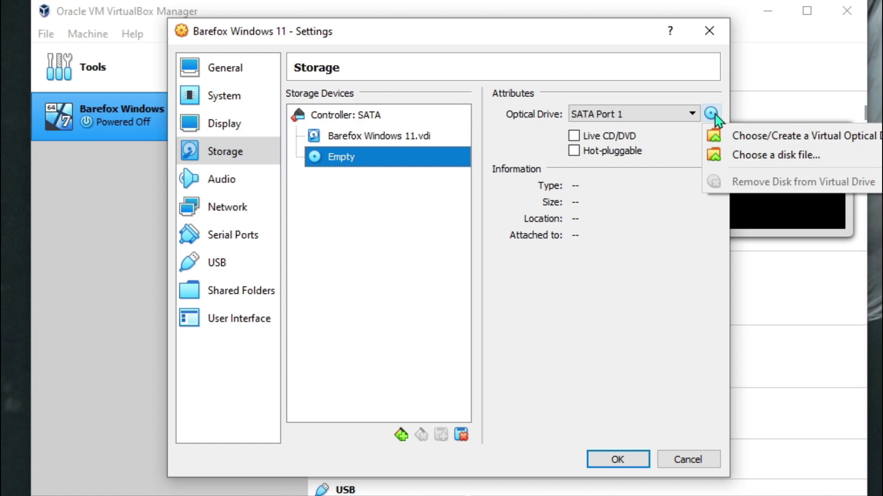
{"action": "left_click", "coordinate": [783, 156]}
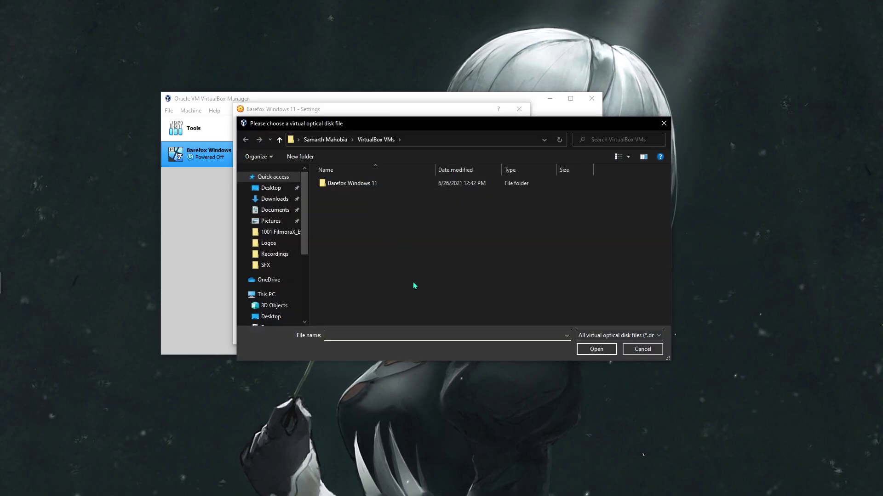
{"action": "scroll", "coordinate": [276, 230], "scroll_direction": "down", "scroll_amount": 2}
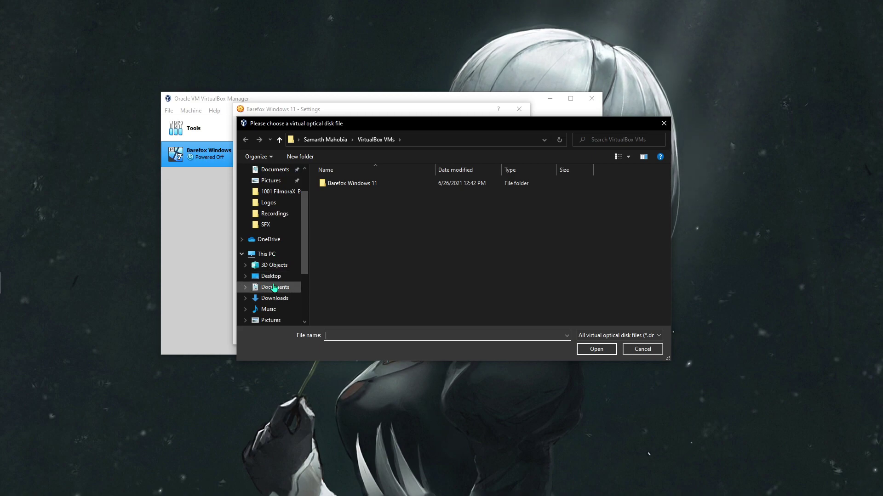
{"action": "left_click", "coordinate": [273, 299]}
{"action": "left_click", "coordinate": [365, 210]}
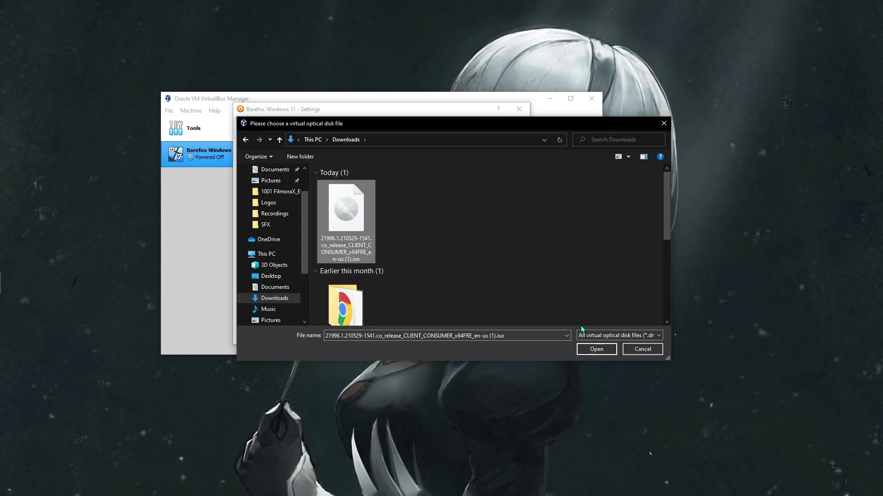
{"action": "left_click", "coordinate": [596, 351]}
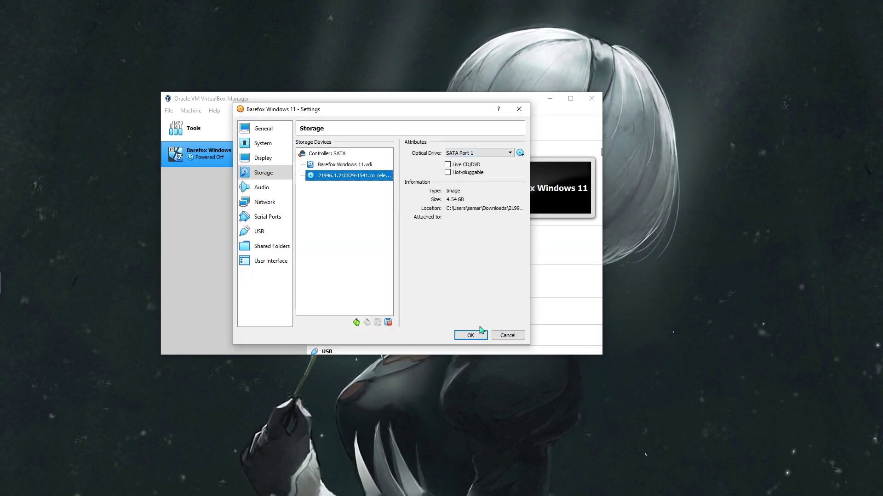
{"action": "left_click", "coordinate": [470, 335]}
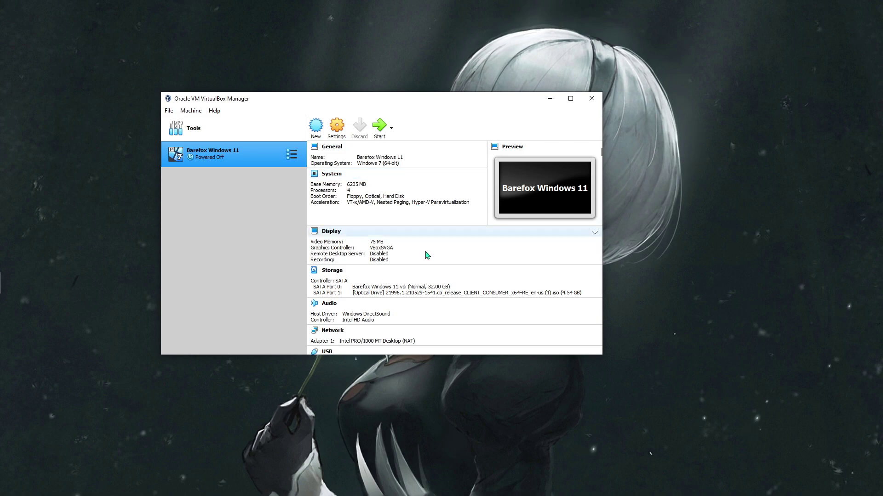
Review the machine's configuration summary, start it with the 21996.1.210529-1541 ISO as start-up disk, and maximize its window.
{"action": "scroll", "coordinate": [431, 249], "scroll_direction": "down", "scroll_amount": 1}
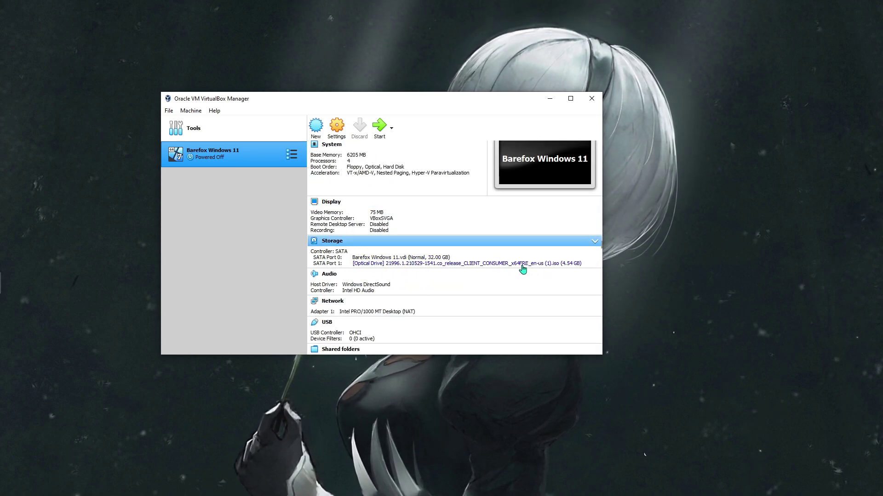
{"action": "scroll", "coordinate": [459, 248], "scroll_direction": "down", "scroll_amount": 1}
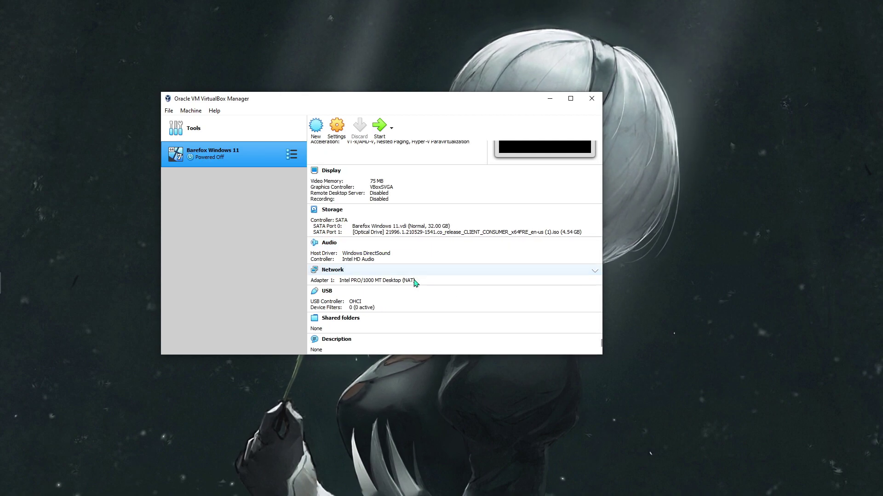
{"action": "scroll", "coordinate": [409, 278], "scroll_direction": "up", "scroll_amount": 2}
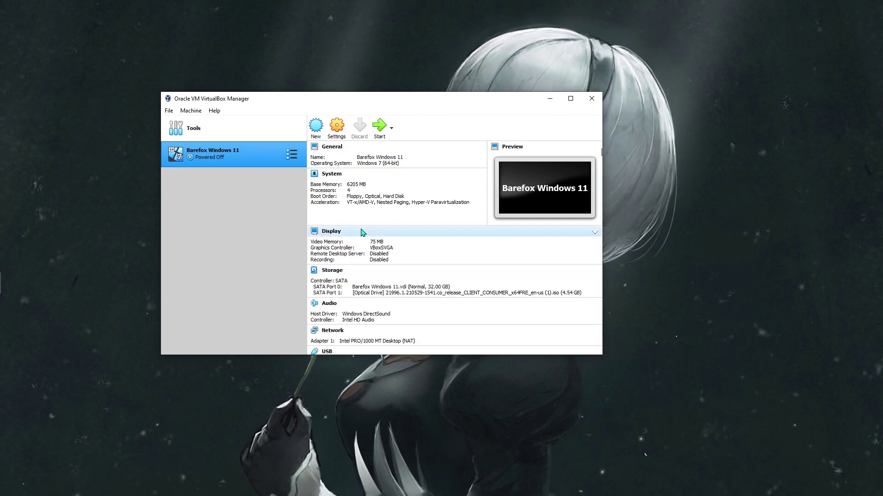
{"action": "scroll", "coordinate": [380, 288], "scroll_direction": "down", "scroll_amount": 1}
{"action": "scroll", "coordinate": [391, 274], "scroll_direction": "up", "scroll_amount": 1}
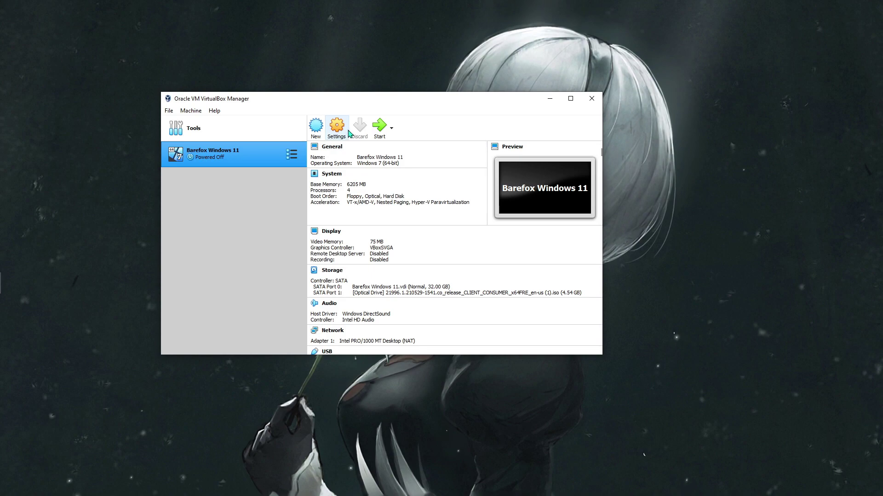
{"action": "left_click", "coordinate": [382, 128]}
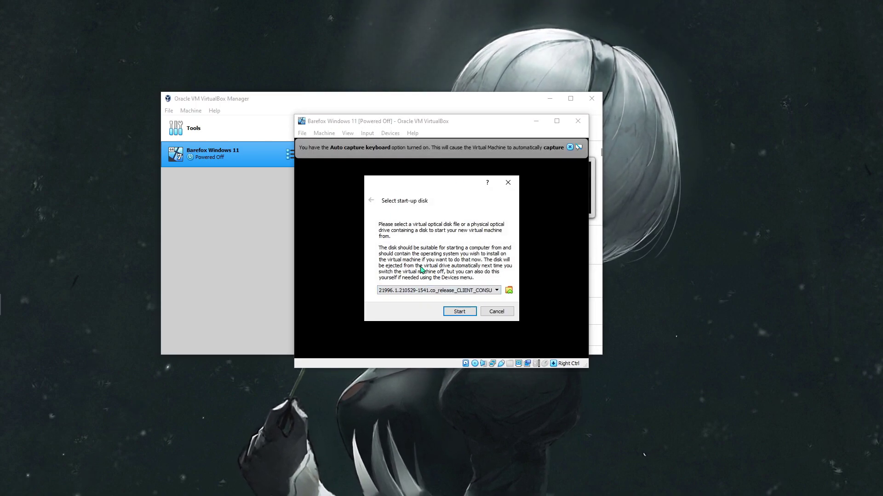
{"action": "left_click", "coordinate": [444, 291]}
{"action": "left_click", "coordinate": [444, 297]}
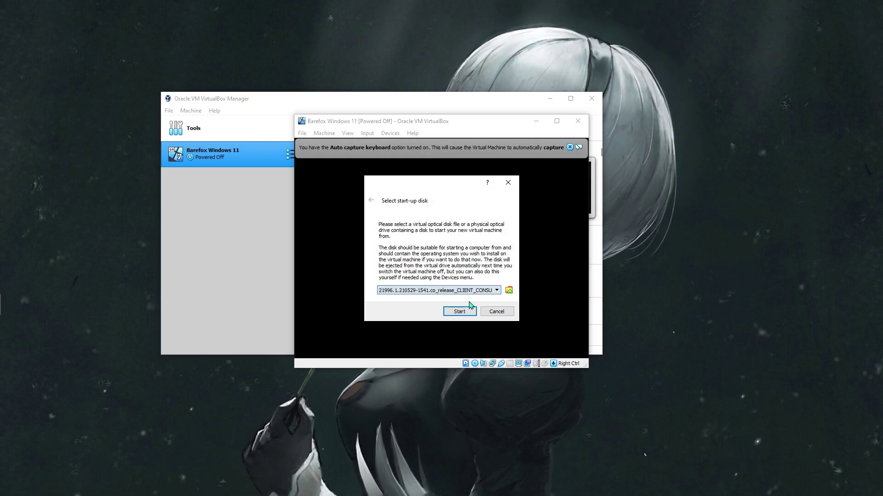
{"action": "left_click", "coordinate": [459, 311]}
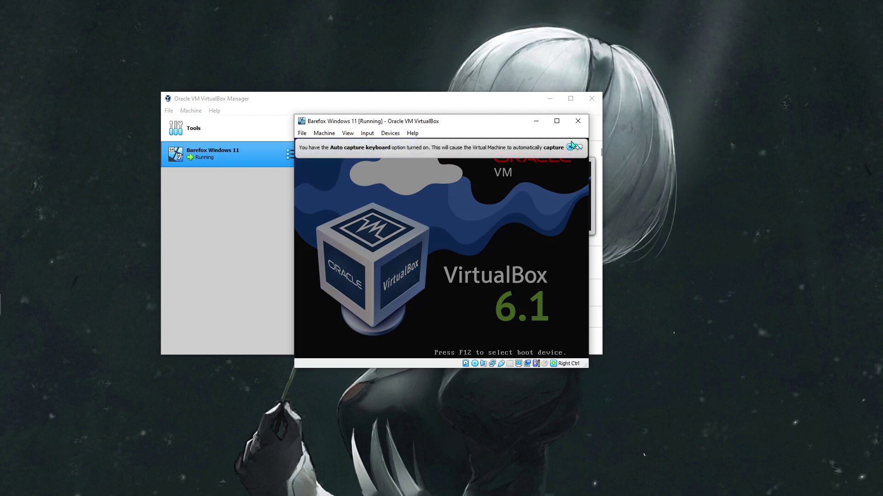
{"action": "left_click_drag", "start_coordinate": [508, 125], "coordinate": [419, 69]}
{"action": "double_click", "coordinate": [420, 70]}
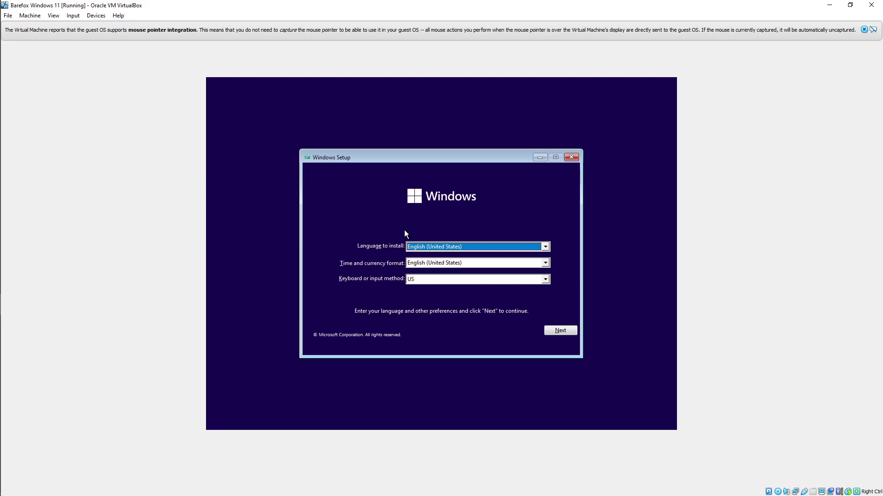
Begin the Windows installation with English (United States) as the language and select Windows 11 Pro as the operating system.
{"action": "left_click", "coordinate": [550, 247]}
{"action": "left_click", "coordinate": [493, 255]}
{"action": "left_click", "coordinate": [566, 331]}
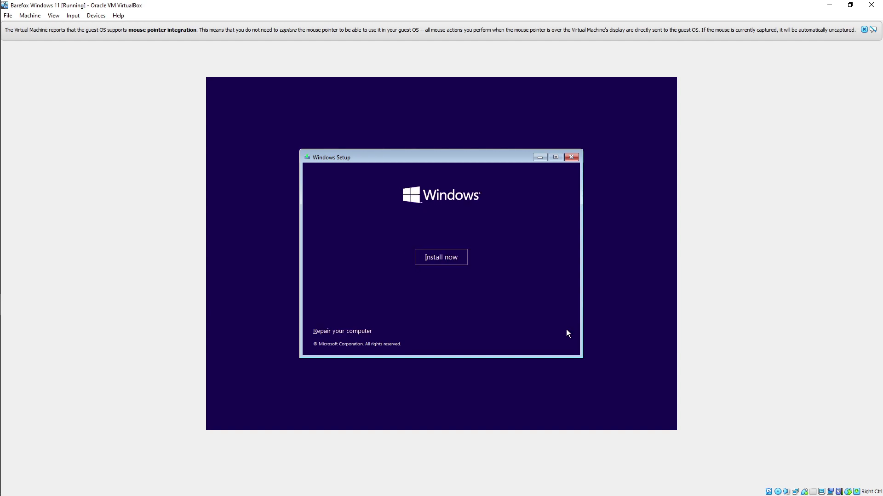
{"action": "left_click", "coordinate": [440, 258]}
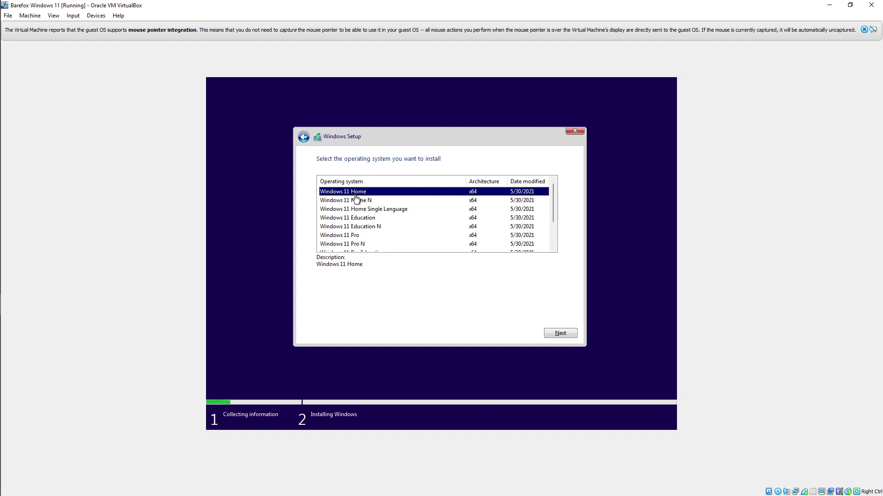
{"action": "left_click", "coordinate": [360, 236]}
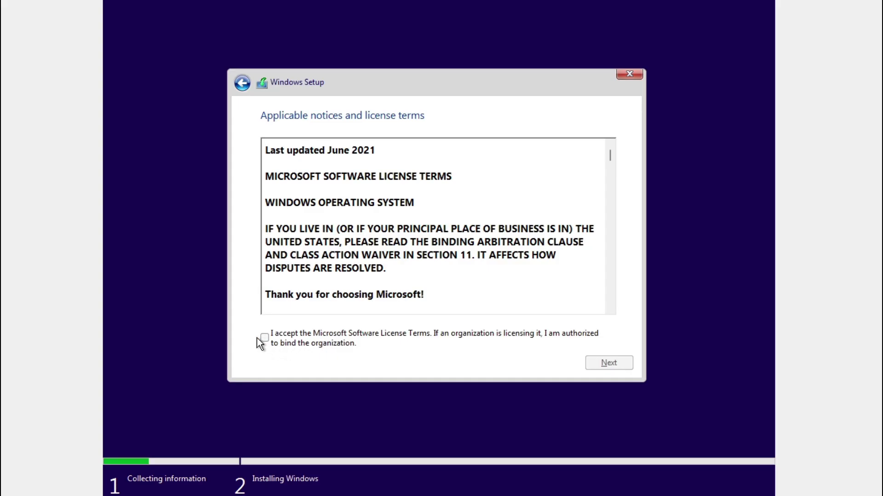
Accept the Microsoft license terms and run a custom Windows-only installation on the Drive 0 unallocated space.
{"action": "left_click", "coordinate": [264, 338]}
{"action": "left_click", "coordinate": [602, 368]}
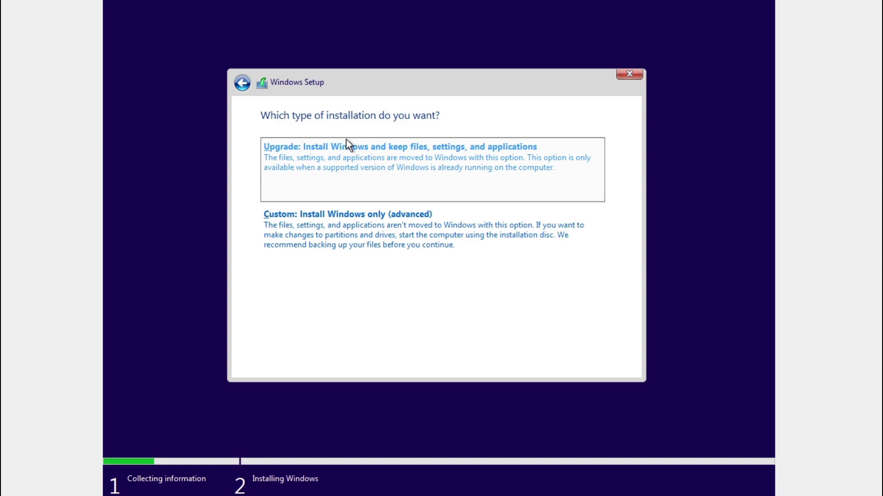
{"action": "left_click", "coordinate": [337, 230]}
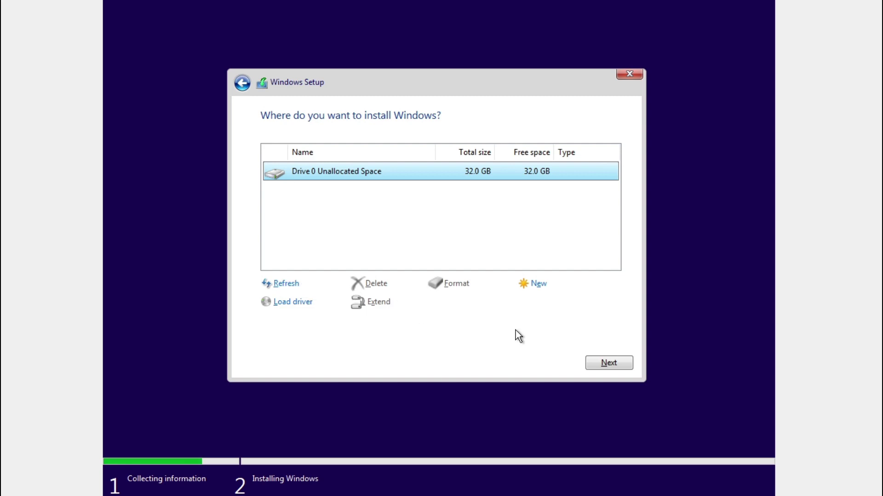
{"action": "left_click", "coordinate": [597, 370]}
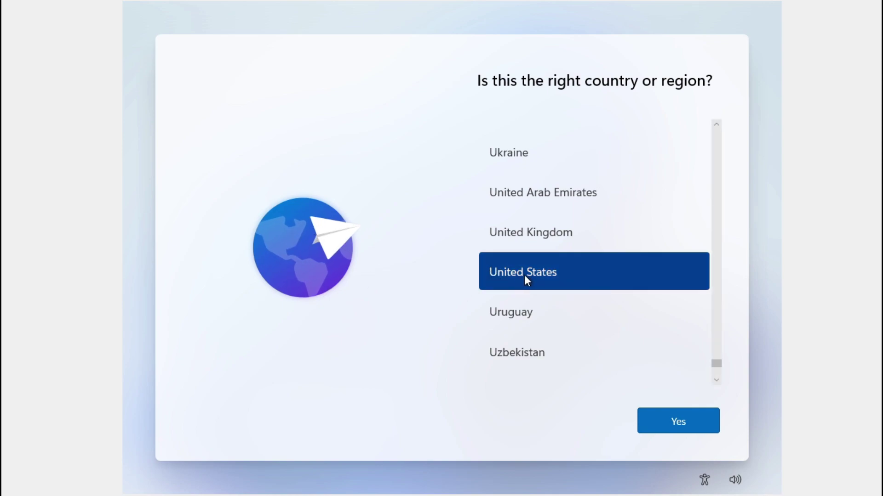
Set the country or region to India and keep US as the only keyboard layout, without adding a second one.
{"action": "scroll", "coordinate": [540, 228], "scroll_direction": "up", "scroll_amount": 10}
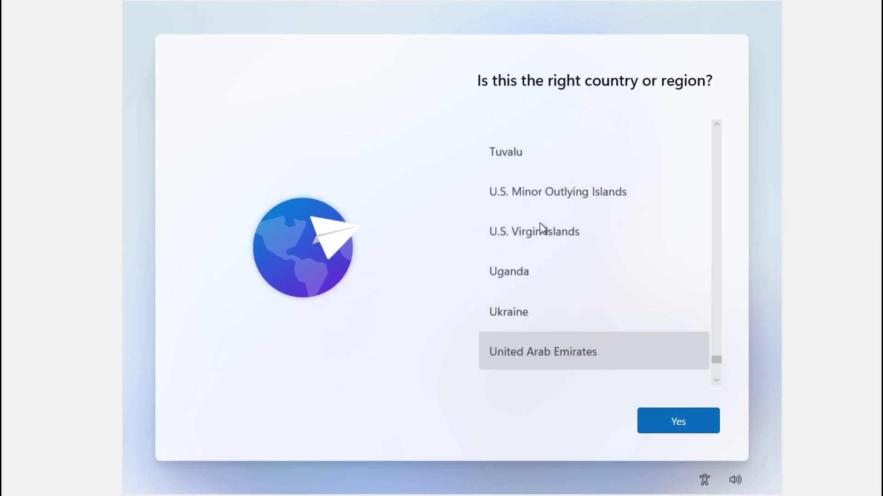
{"action": "scroll", "coordinate": [542, 228], "scroll_direction": "up", "scroll_amount": 10}
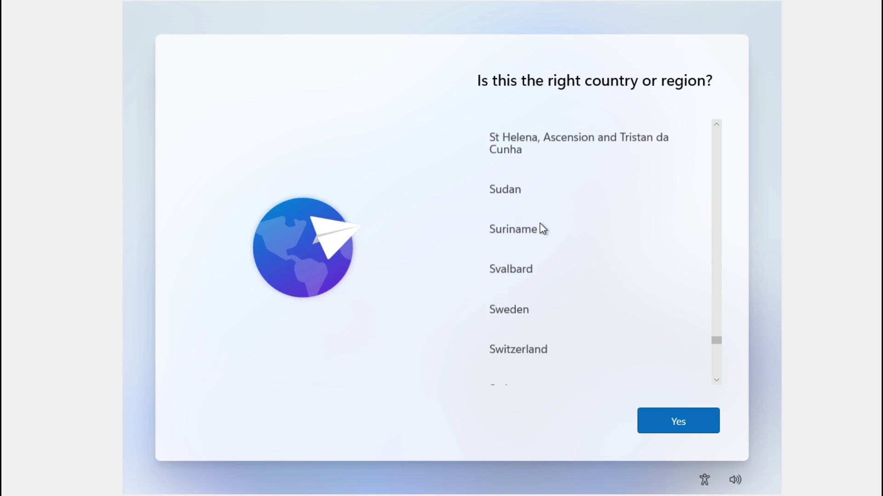
{"action": "left_click_drag", "start_coordinate": [717, 322], "coordinate": [708, 241]}
{"action": "scroll", "coordinate": [505, 159], "scroll_direction": "up", "scroll_amount": 2}
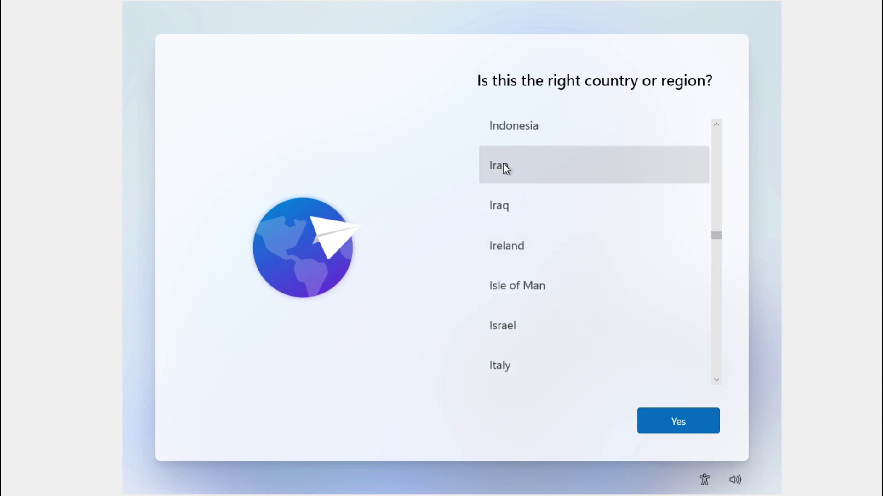
{"action": "scroll", "coordinate": [503, 164], "scroll_direction": "up", "scroll_amount": 2}
{"action": "left_click", "coordinate": [504, 165]}
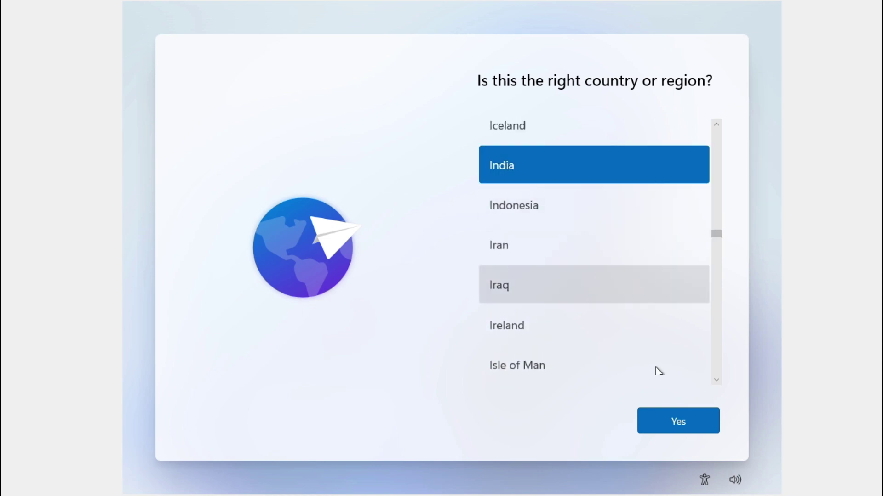
{"action": "left_click", "coordinate": [695, 422]}
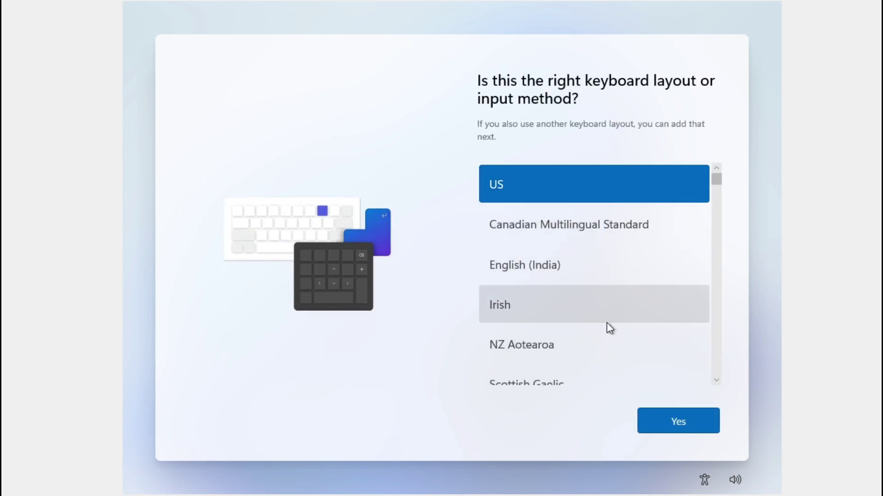
{"action": "left_click", "coordinate": [675, 422]}
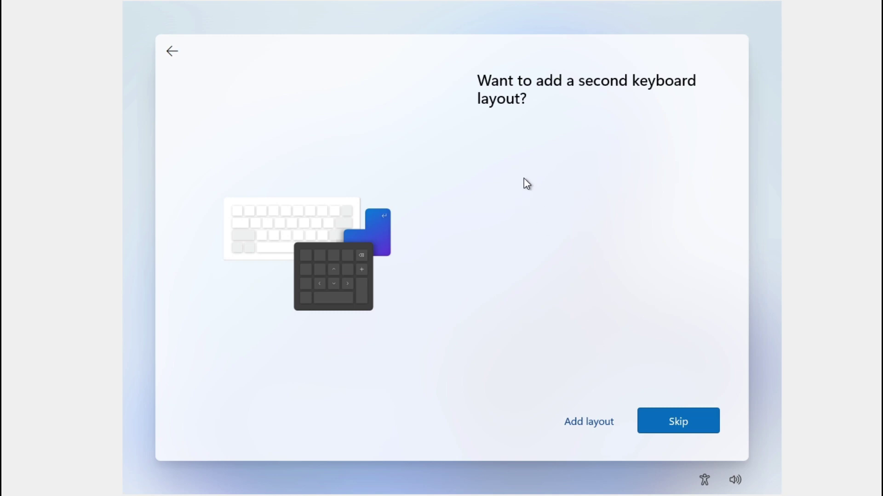
{"action": "left_click", "coordinate": [650, 423]}
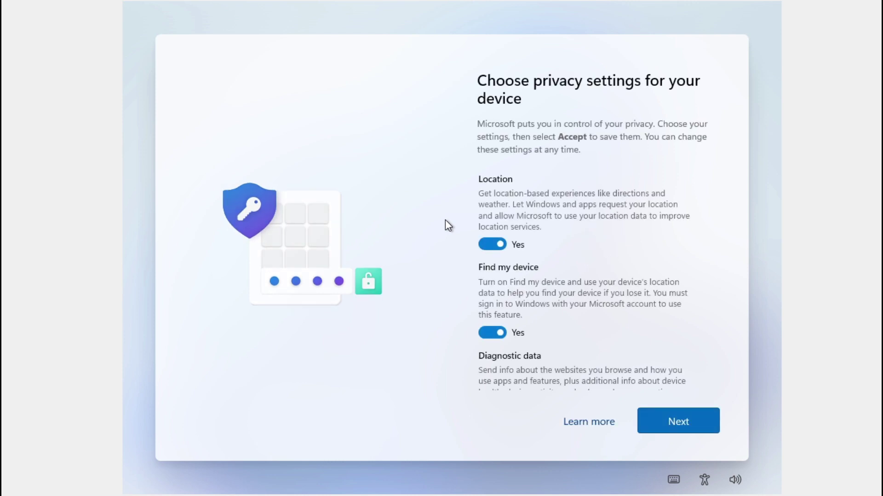
Review the device privacy settings and accept them with all options left on.
{"action": "left_click", "coordinate": [663, 417]}
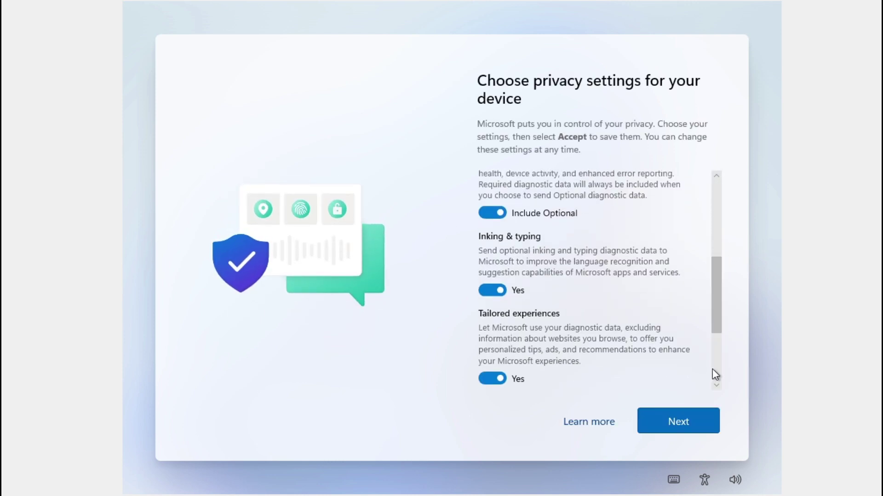
{"action": "scroll", "coordinate": [710, 357], "scroll_direction": "down", "scroll_amount": 3}
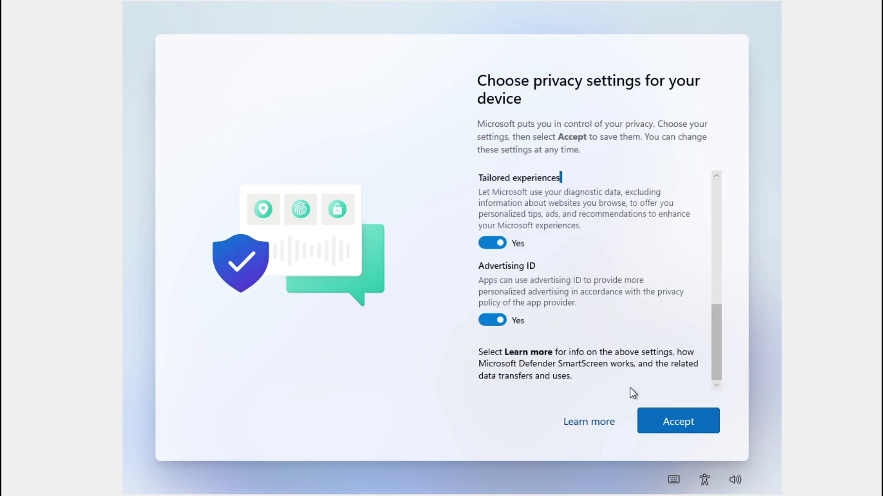
{"action": "left_click", "coordinate": [680, 420]}
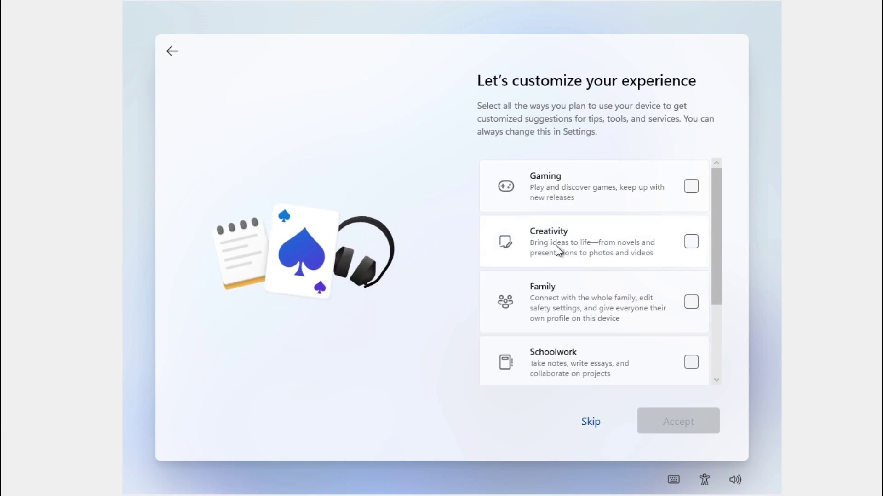
Customize the experience for Gaming, Creativity, Schoolwork and Entertainment, and accept the selection.
{"action": "left_click", "coordinate": [691, 187]}
{"action": "left_click", "coordinate": [689, 243]}
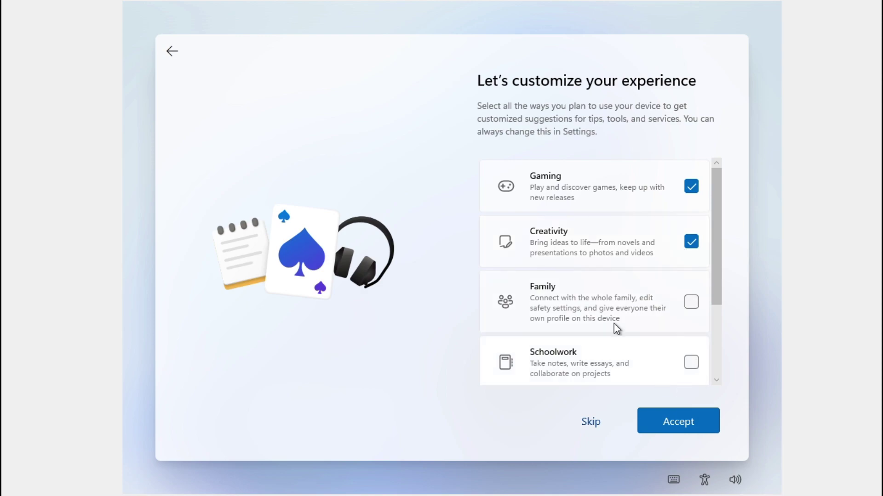
{"action": "left_click", "coordinate": [690, 365]}
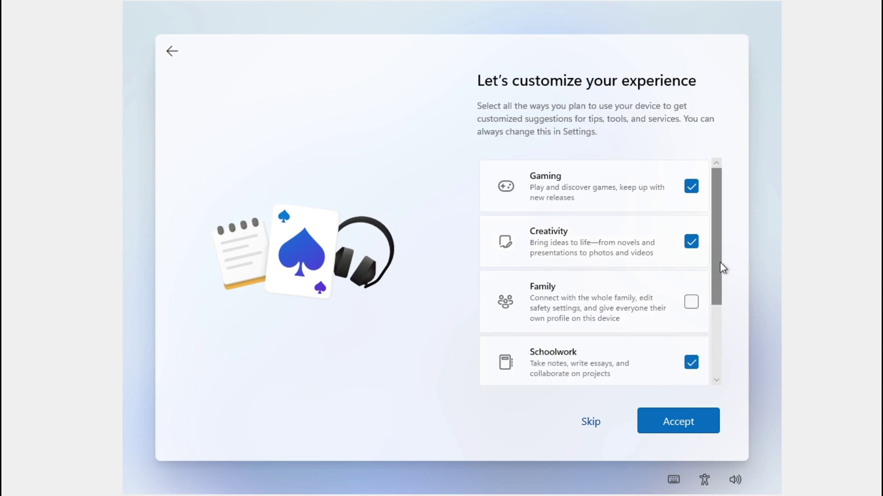
{"action": "left_click_drag", "start_coordinate": [720, 264], "coordinate": [720, 331]}
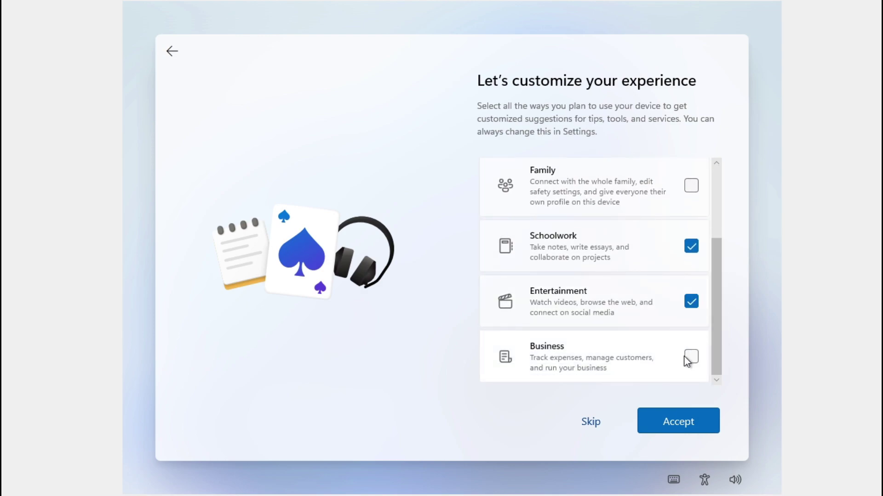
{"action": "left_click", "coordinate": [677, 420]}
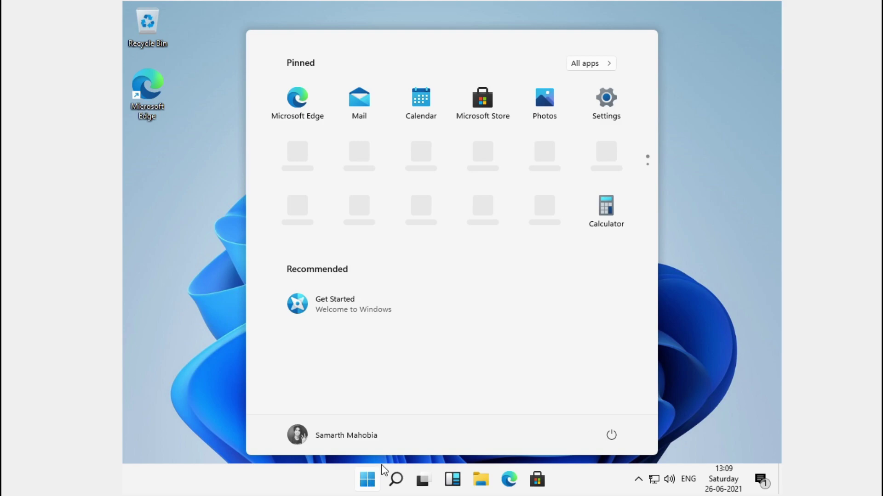
Look over the pinned and recommended items in the Start menu and return to the desktop.
{"action": "left_click", "coordinate": [704, 198]}
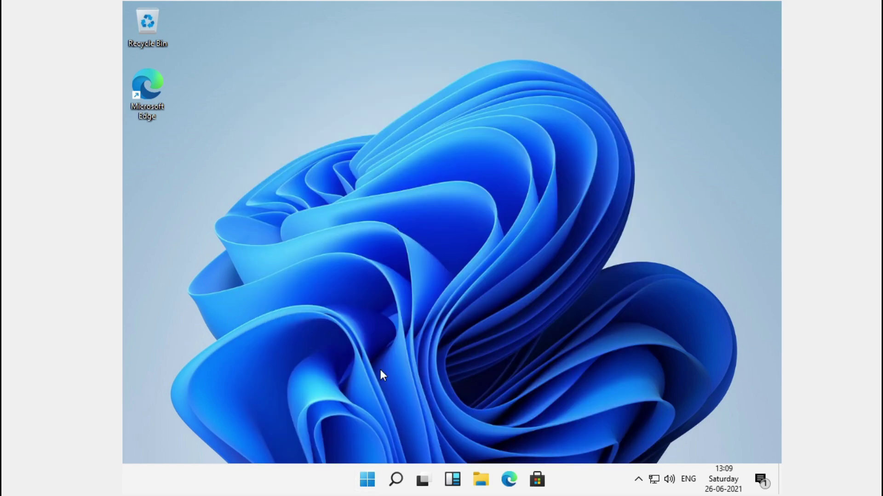
{"action": "left_click", "coordinate": [368, 480]}
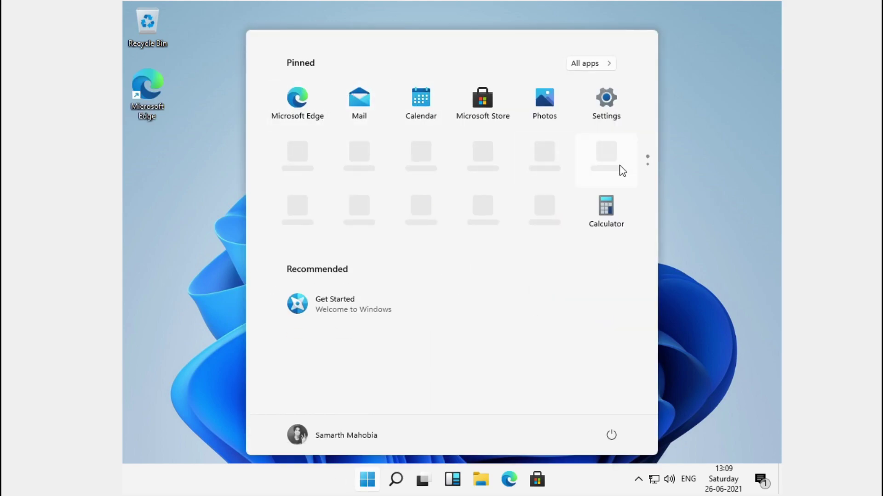
{"action": "left_click", "coordinate": [711, 317]}
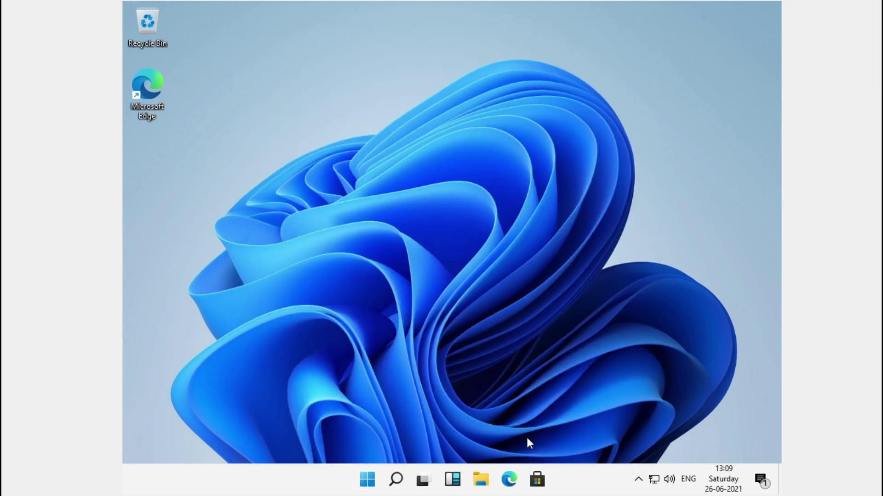
Examine the Windows search panel and the virtual desktops in Task View, and return to the desktop.
{"action": "left_click", "coordinate": [395, 478]}
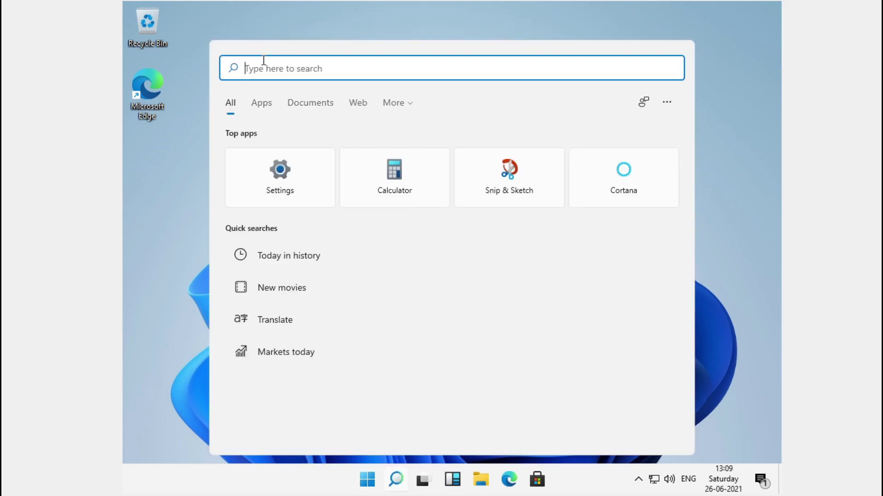
{"action": "left_click", "coordinate": [423, 486]}
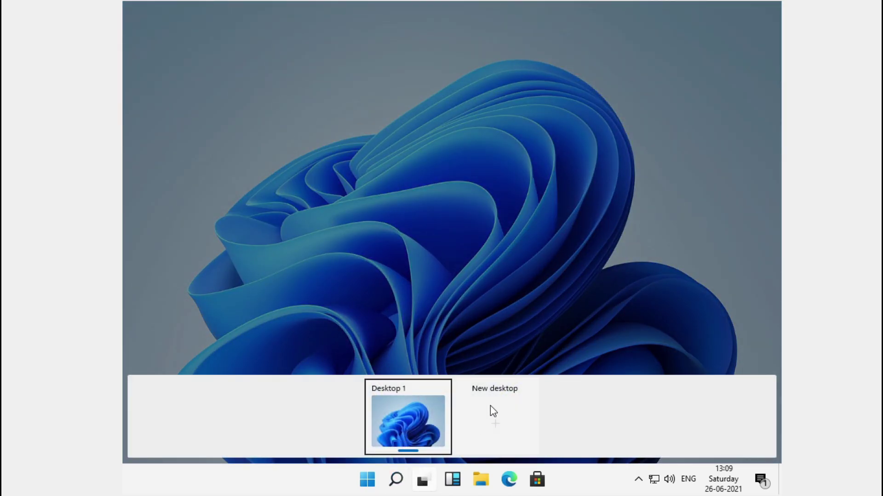
{"action": "left_click", "coordinate": [423, 480]}
{"action": "left_click", "coordinate": [420, 480]}
{"action": "left_click", "coordinate": [439, 274]}
Browse the weather, market, sports and news cards in Widgets and close them.
{"action": "left_click", "coordinate": [452, 480]}
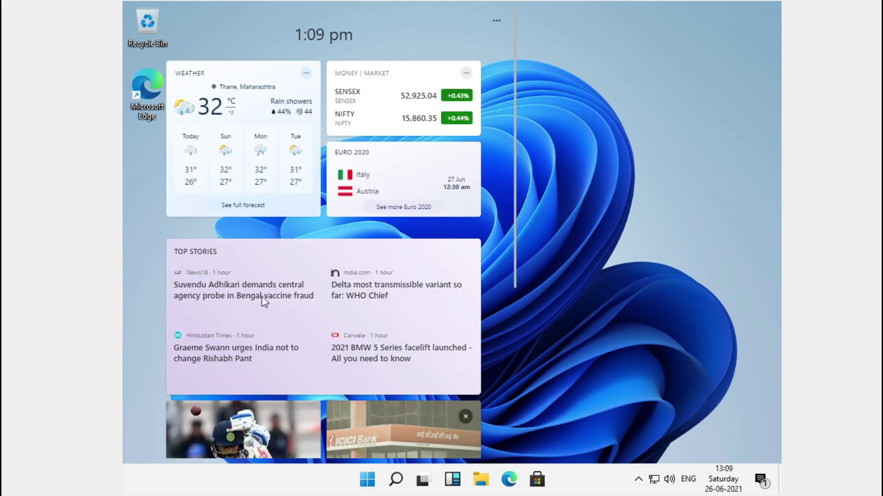
{"action": "scroll", "coordinate": [262, 220], "scroll_direction": "down", "scroll_amount": 4}
{"action": "scroll", "coordinate": [262, 221], "scroll_direction": "down", "scroll_amount": 2}
{"action": "scroll", "coordinate": [261, 216], "scroll_direction": "up", "scroll_amount": 7}
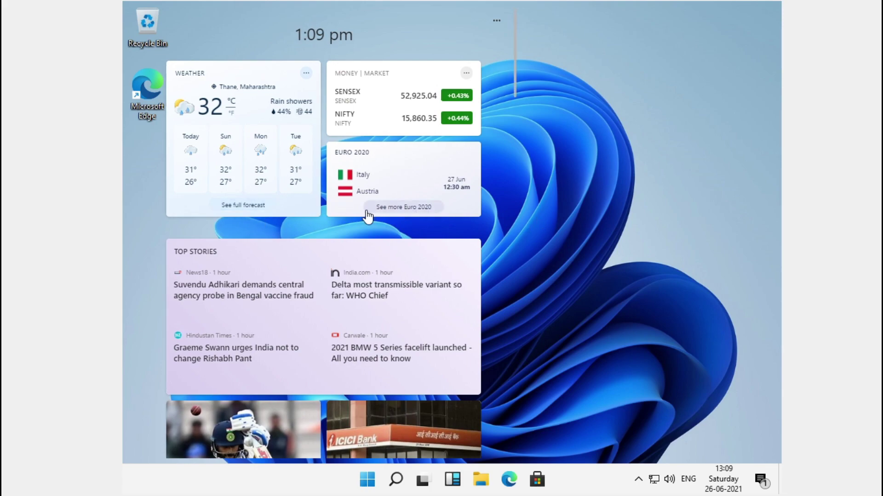
{"action": "left_click", "coordinate": [631, 202]}
Browse the featured games and top free apps on the Microsoft Store home page and minimize the store.
{"action": "left_click", "coordinate": [537, 480]}
{"action": "scroll", "coordinate": [449, 168], "scroll_direction": "down", "scroll_amount": 3}
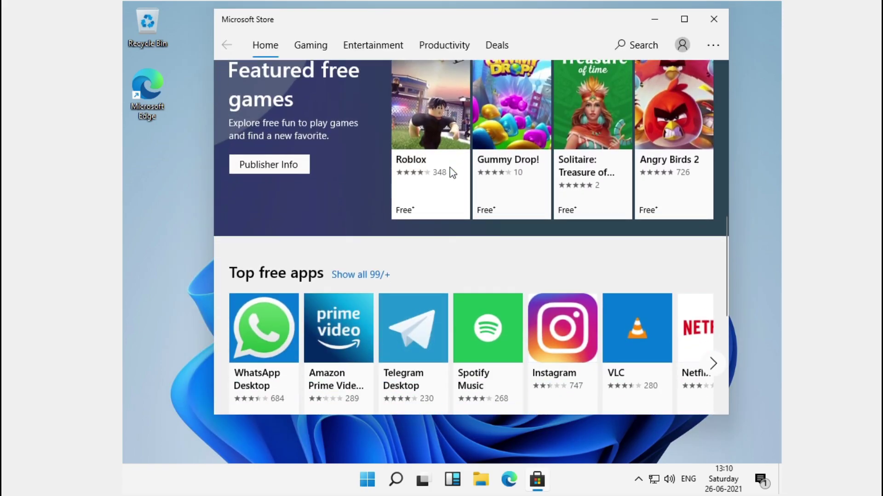
{"action": "scroll", "coordinate": [449, 168], "scroll_direction": "down", "scroll_amount": 5}
{"action": "scroll", "coordinate": [434, 187], "scroll_direction": "up", "scroll_amount": 3}
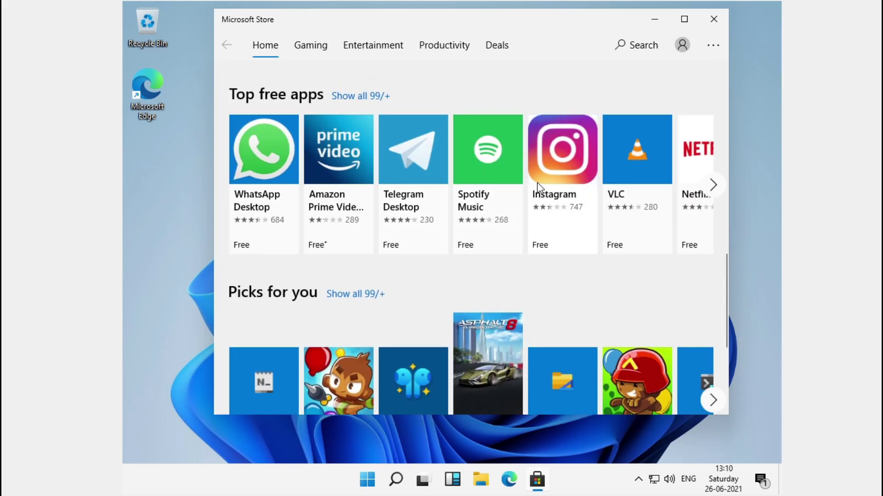
{"action": "left_click", "coordinate": [655, 20]}
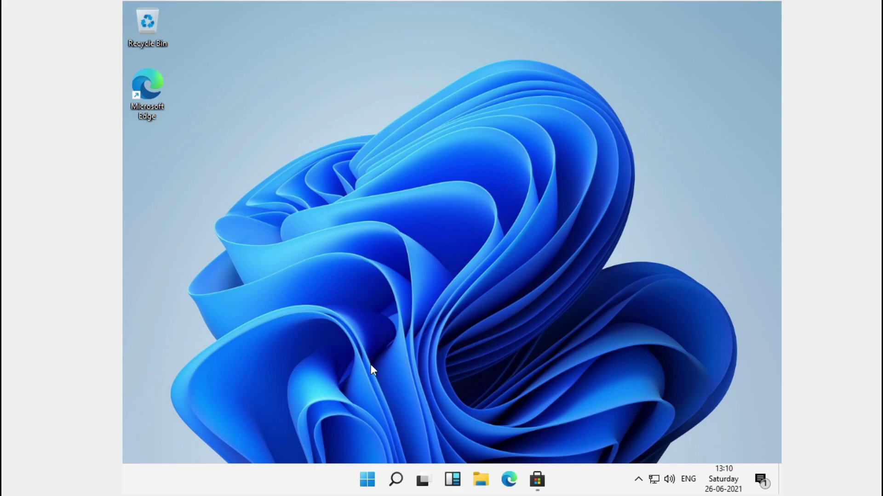
Reopen the Start menu to check its recommended items.
{"action": "left_click", "coordinate": [367, 479]}
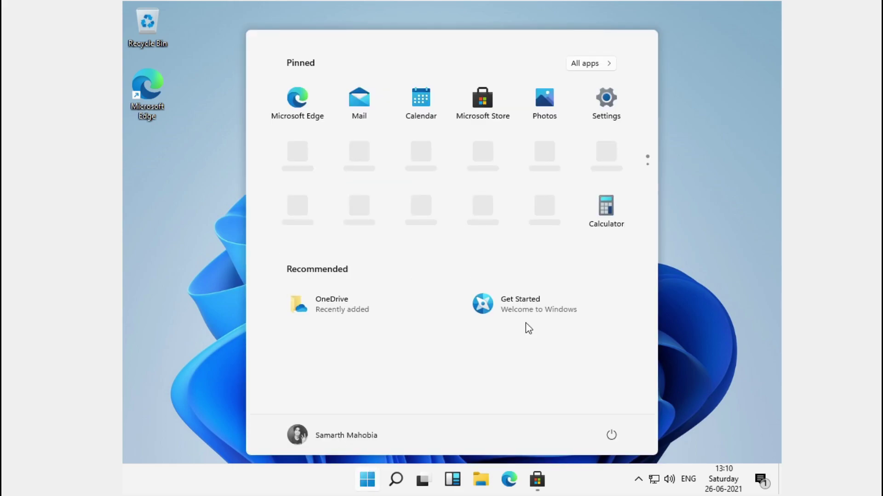